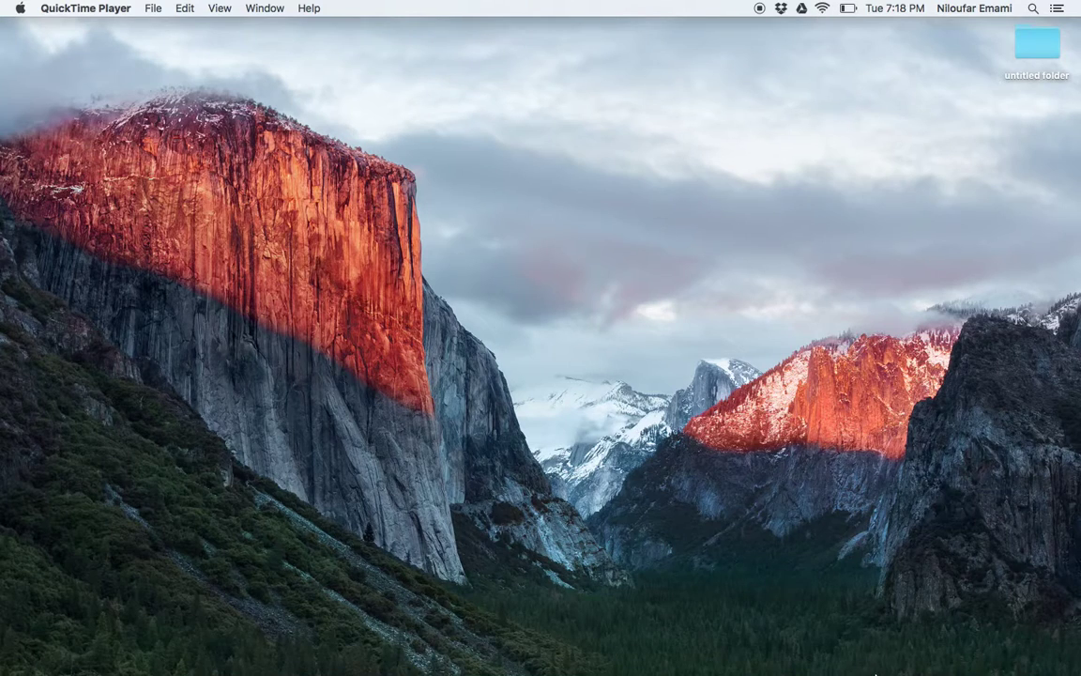
Launch Adobe Illustrator from the Dock so its workspace appears.
left_click(858, 656)
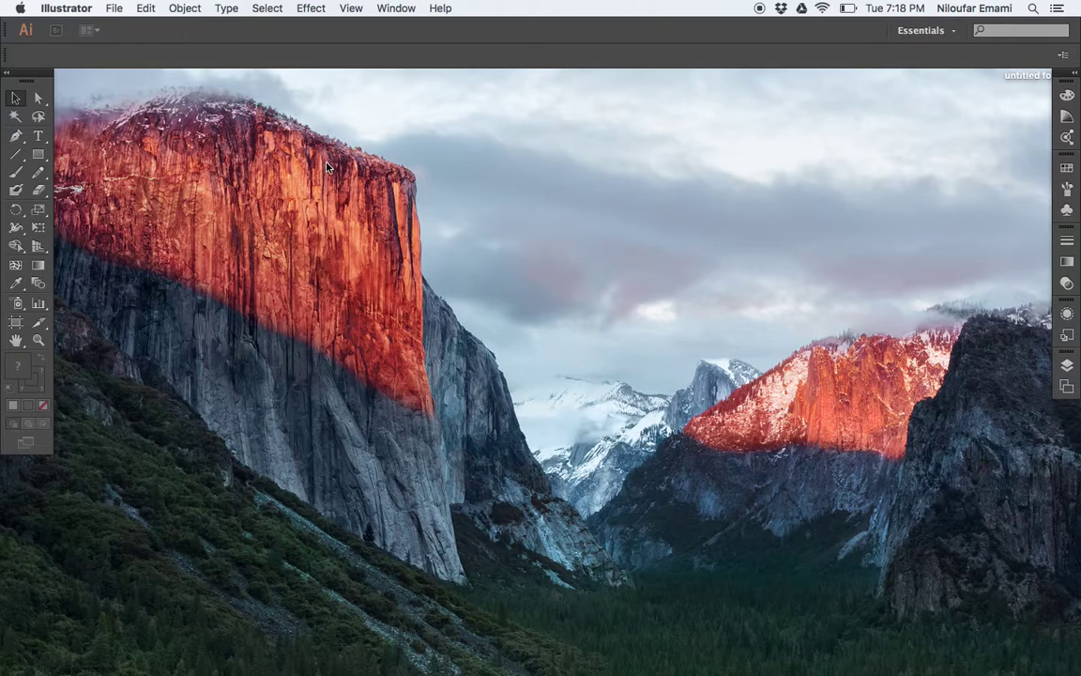
Start a new document with File > New.
left_click(107, 7)
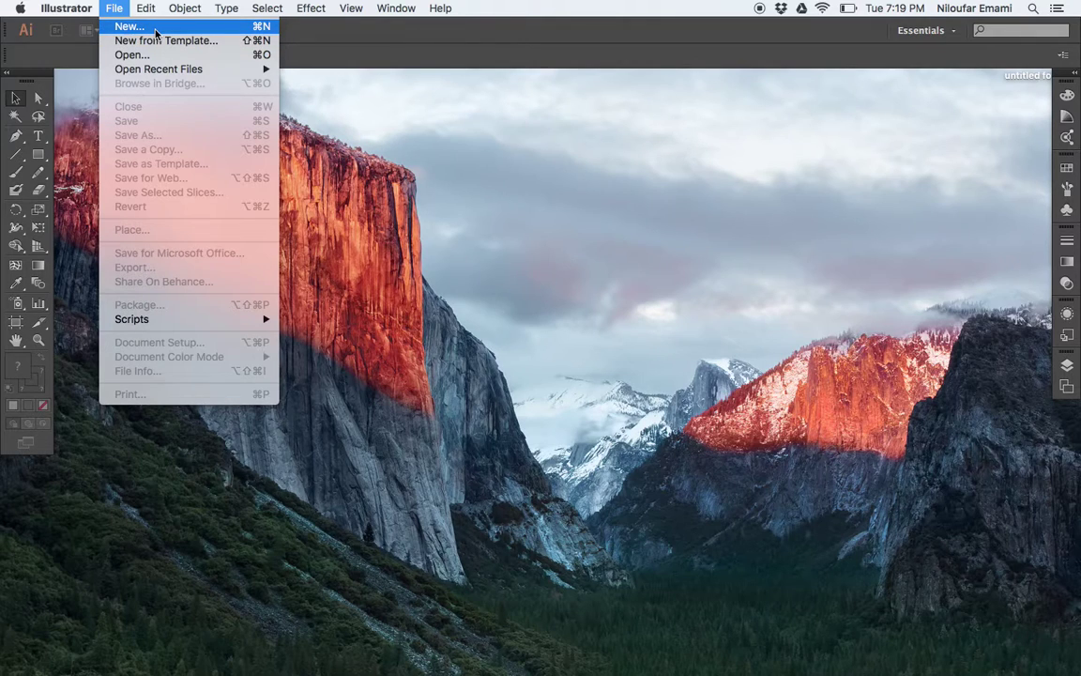
left_click(155, 29)
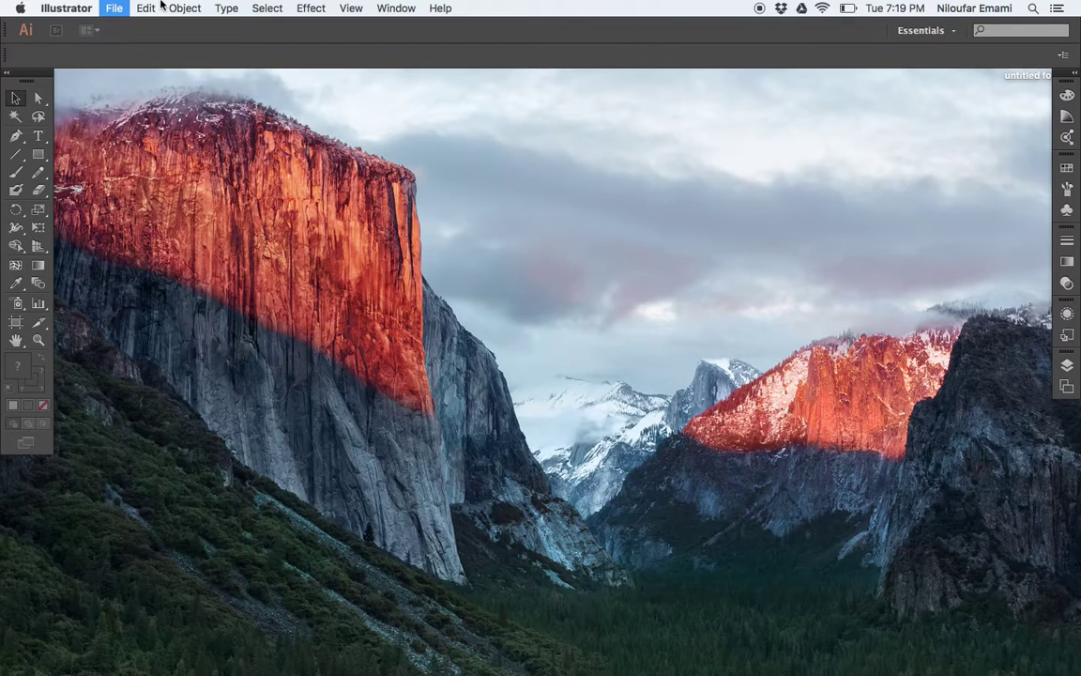
Keep the Print profile and open the Units choices in the New Document dialog.
left_click(105, 10)
left_click(114, 10)
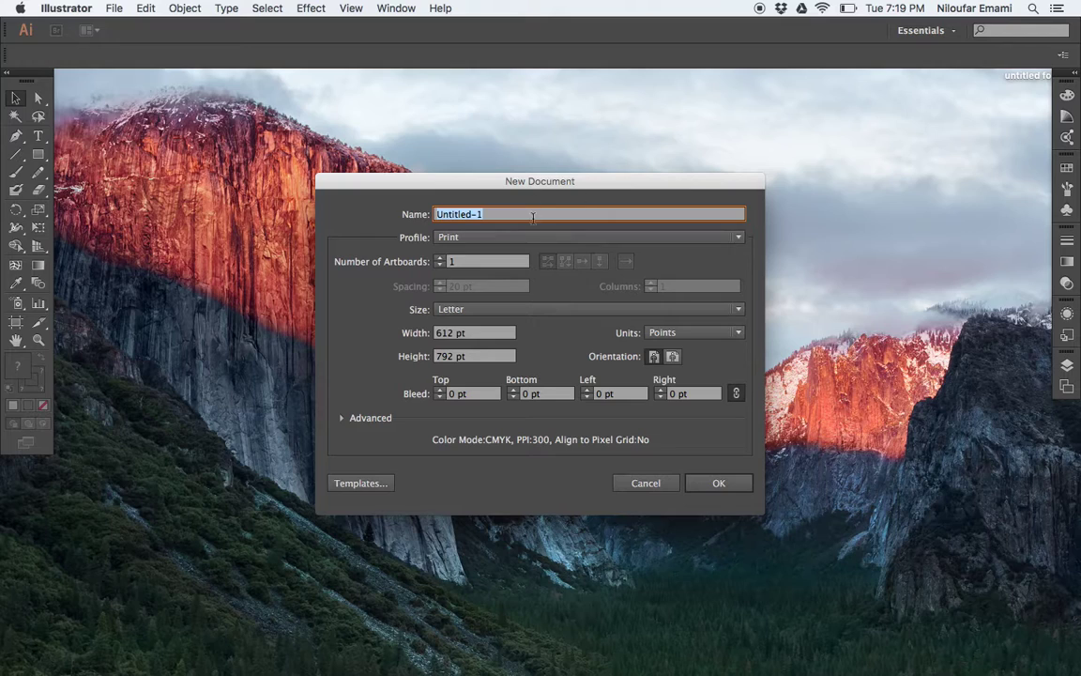
left_click(474, 239)
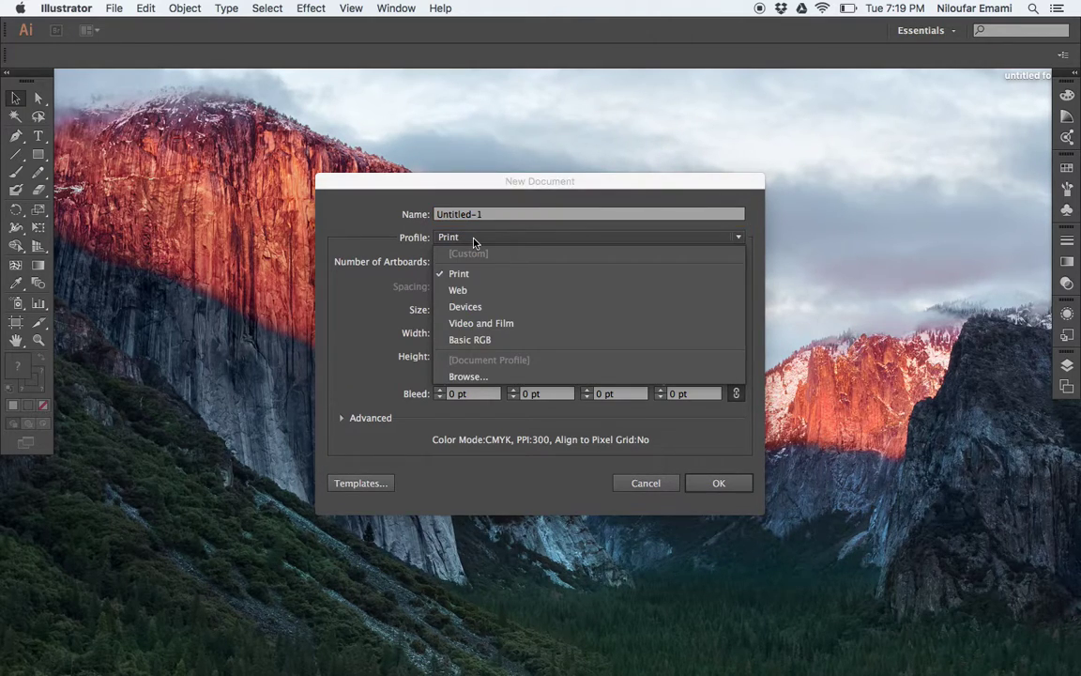
left_click(493, 274)
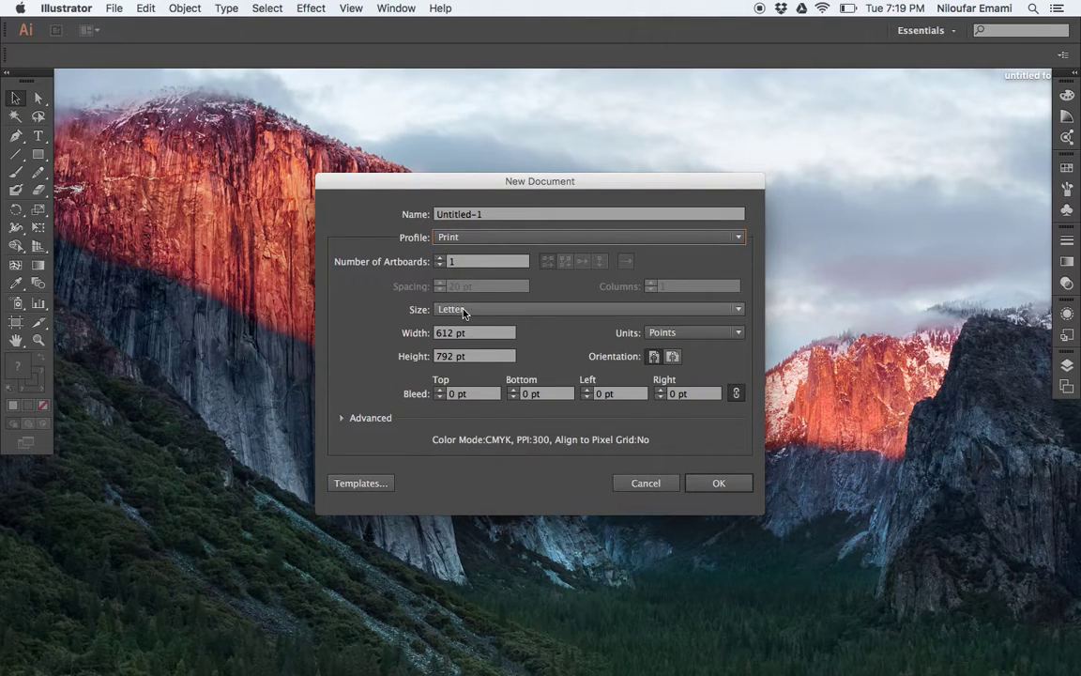
left_click(682, 334)
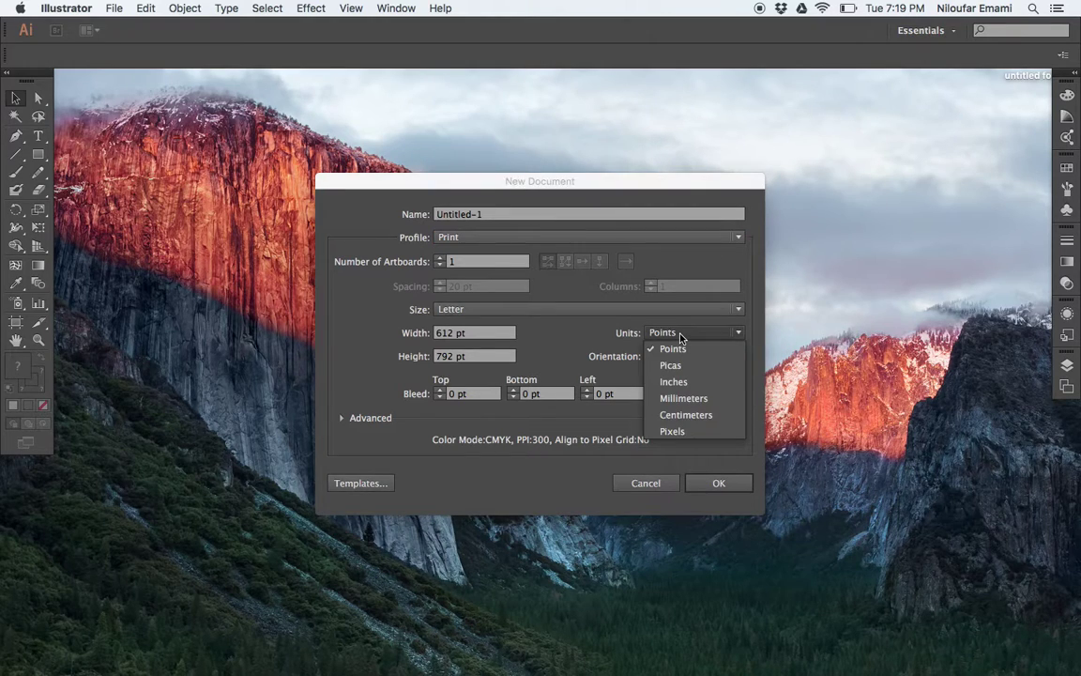
Create the document in inches with four 30 × 30 artboards arranged by column.
left_click(683, 385)
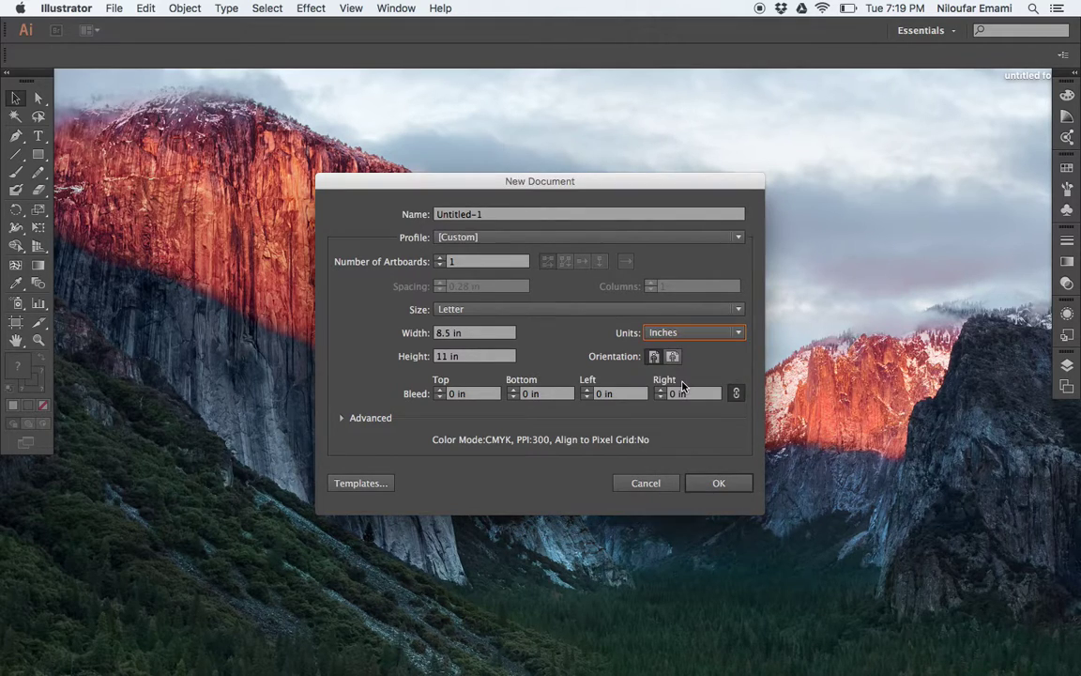
left_click(469, 333)
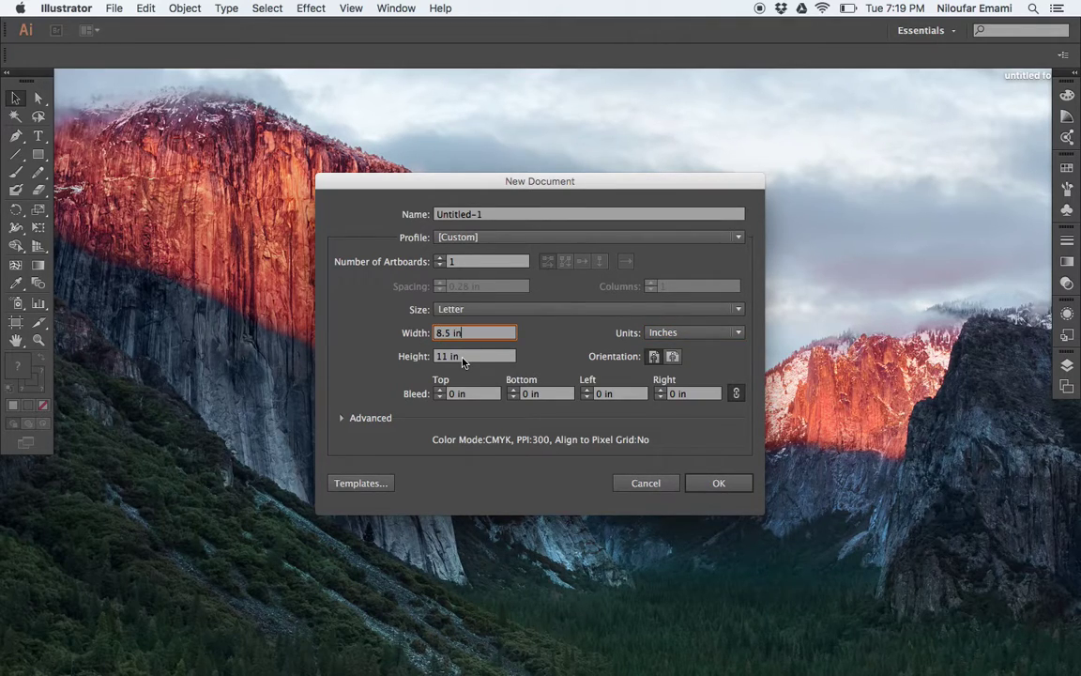
left_click(470, 357)
key("shift+Tab")
type("30")
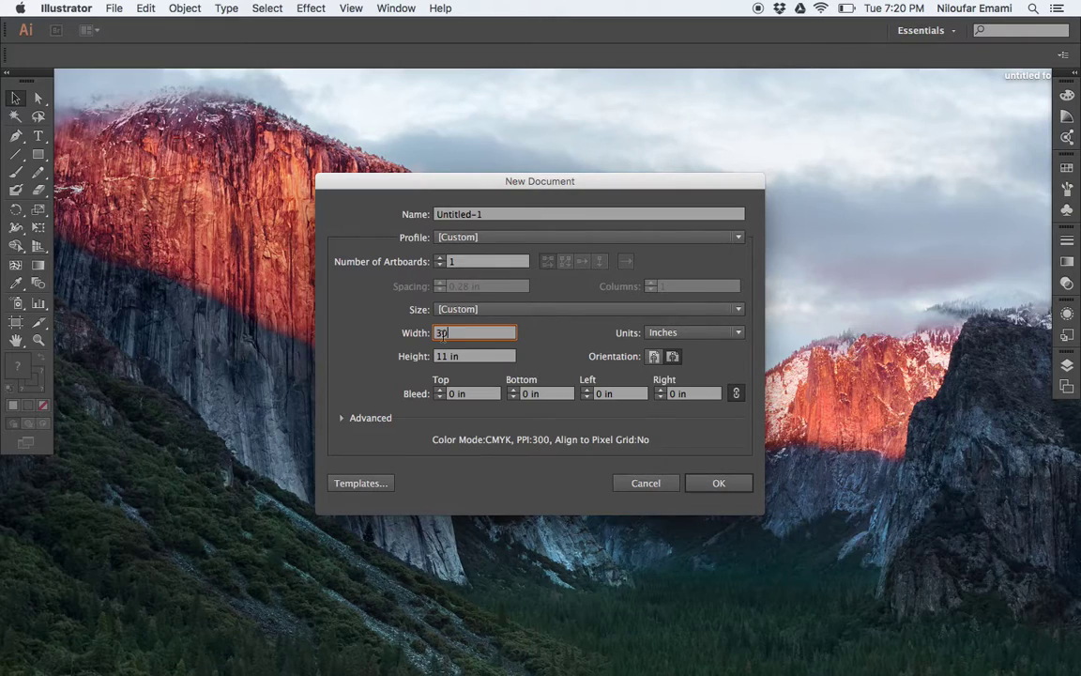
left_click(476, 356)
type("30")
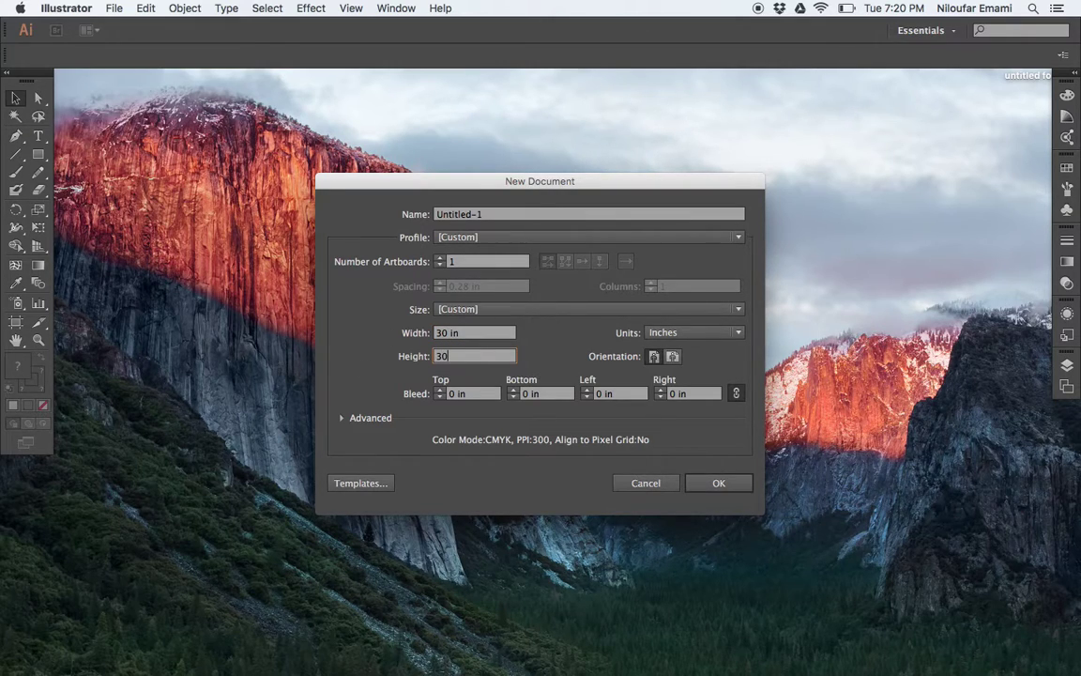
left_click(479, 332)
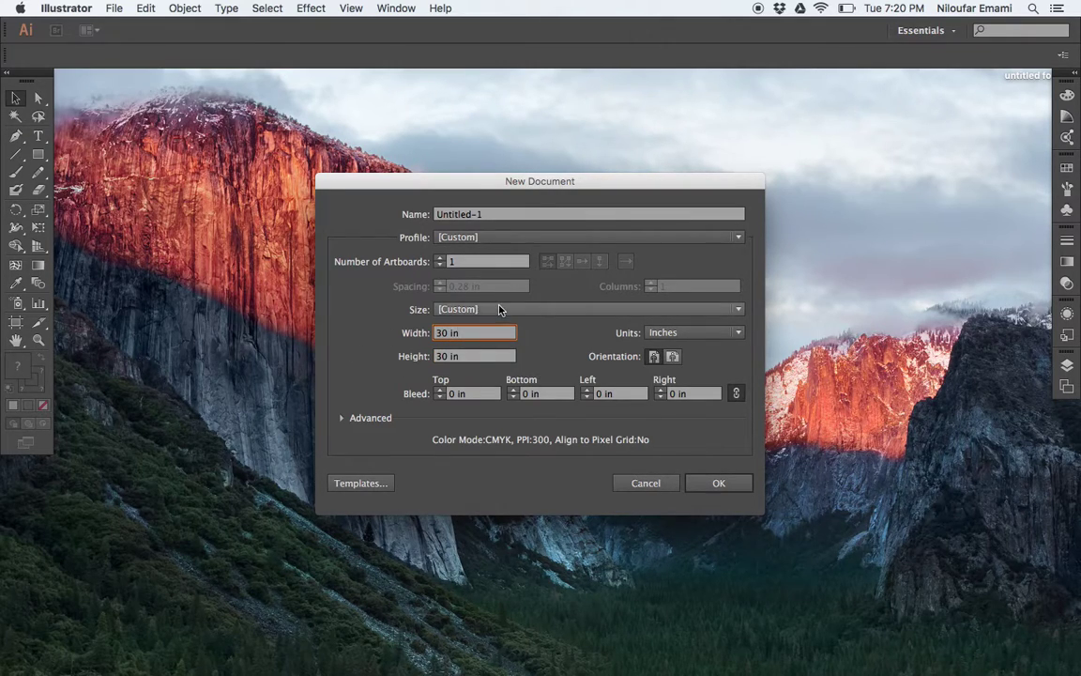
left_click(443, 263)
type("4")
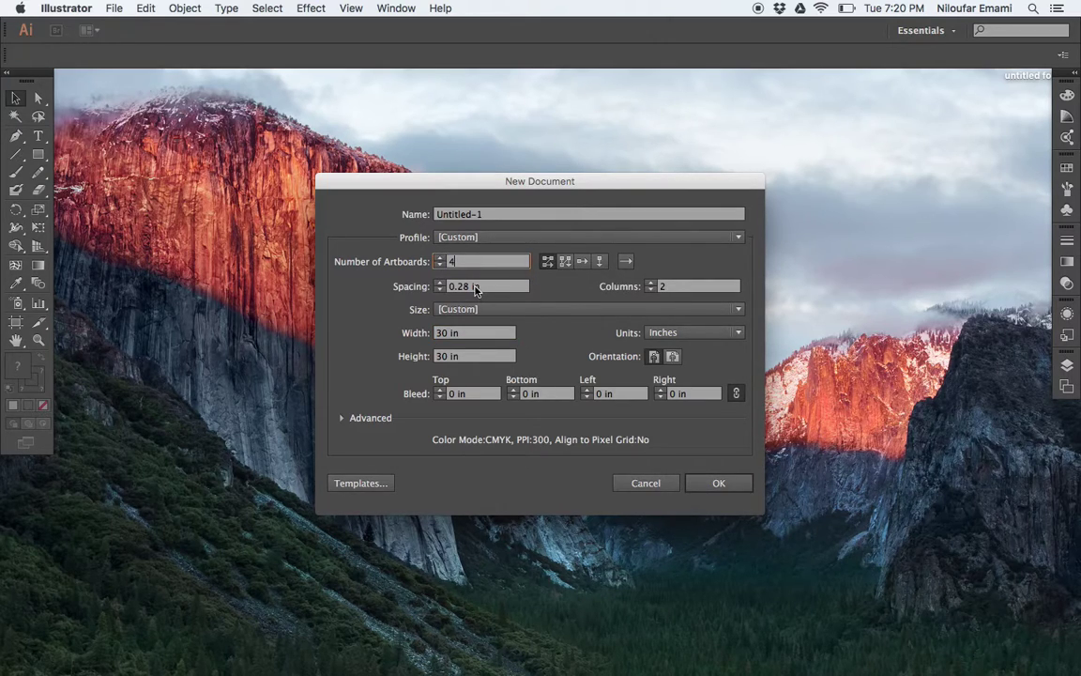
left_click(600, 264)
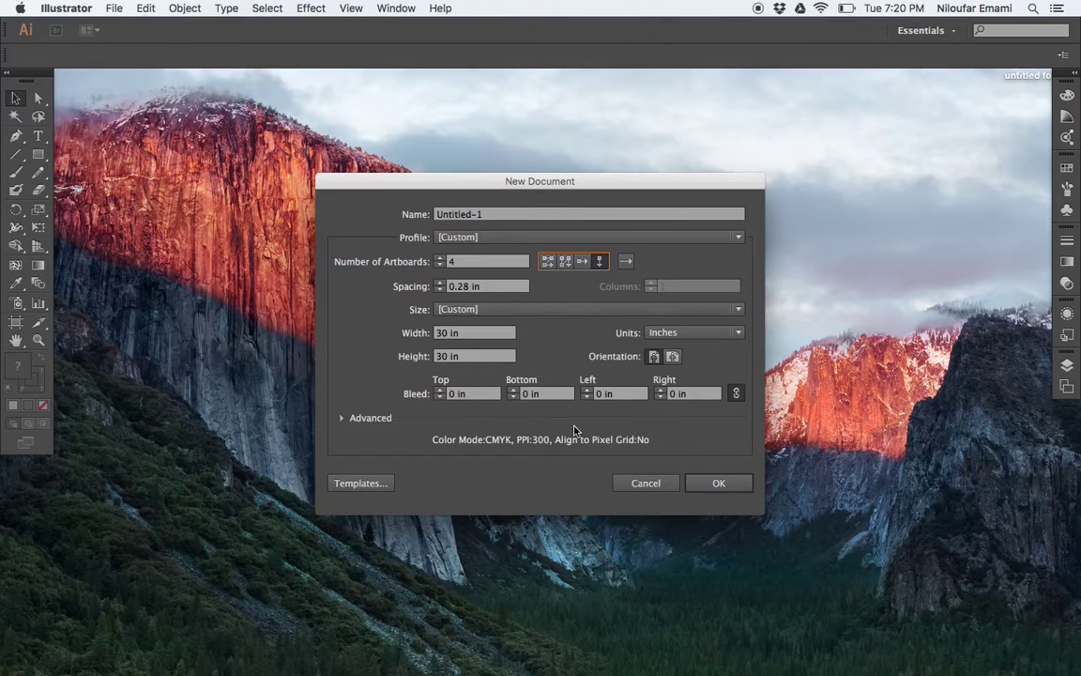
left_click(720, 486)
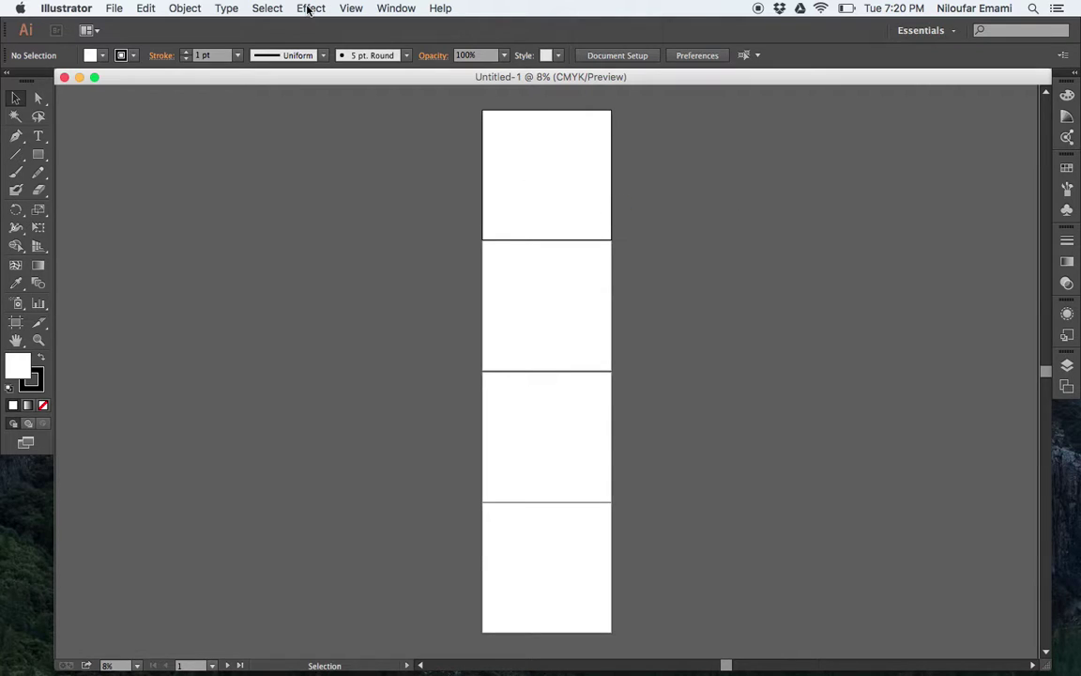
Turn on rulers via View > Rulers > Show Rulers.
left_click(352, 9)
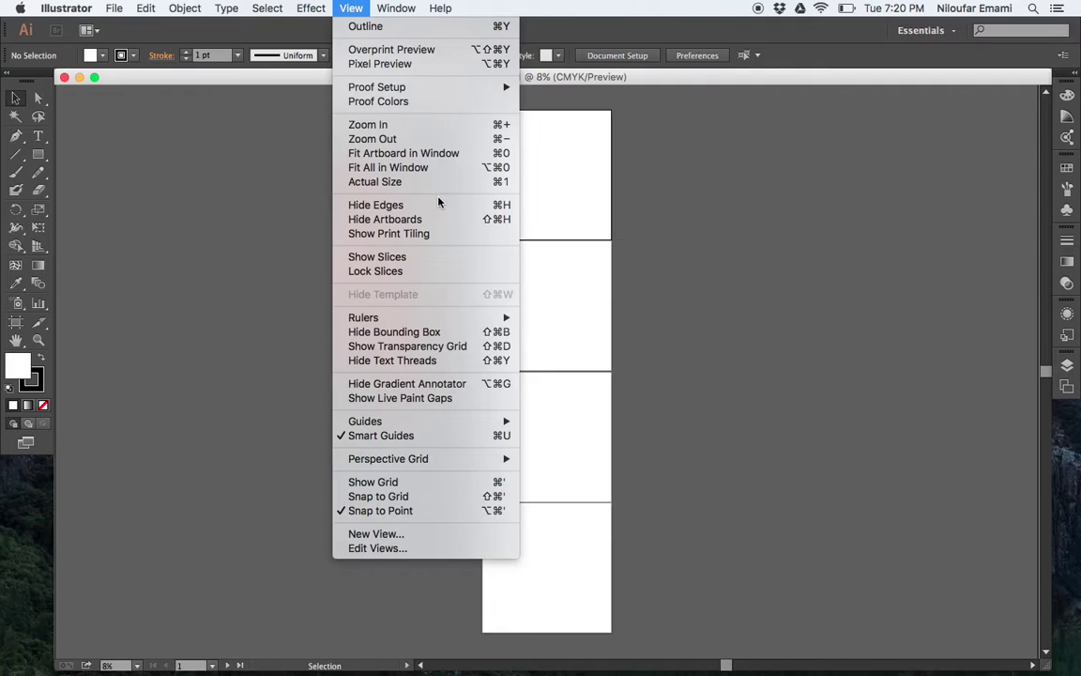
mouse_move(437, 320)
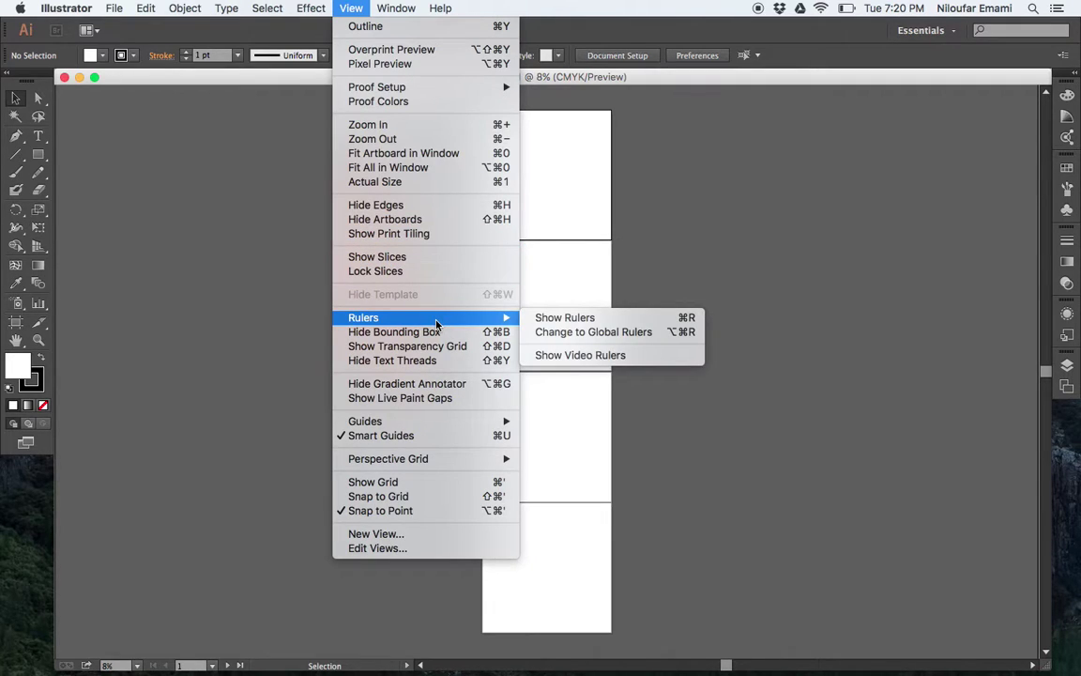
left_click(561, 318)
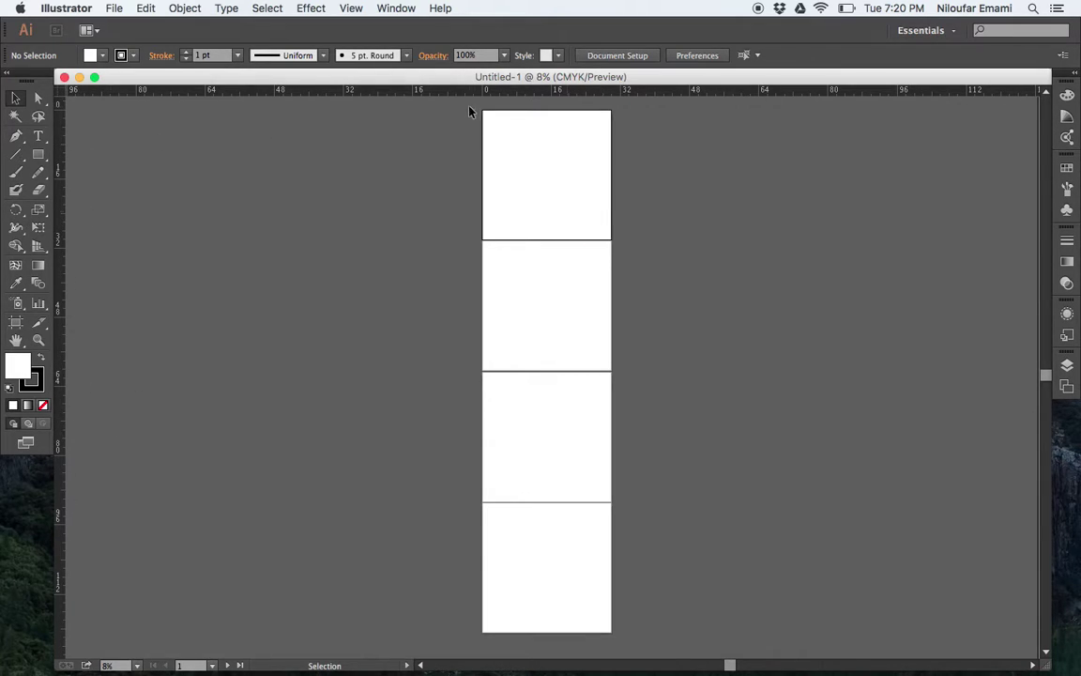
Zoom and scroll until the top 30 × 30 in artboard fills the window.
scroll(578, 124, "up", 3)
scroll(578, 124, "down", 4)
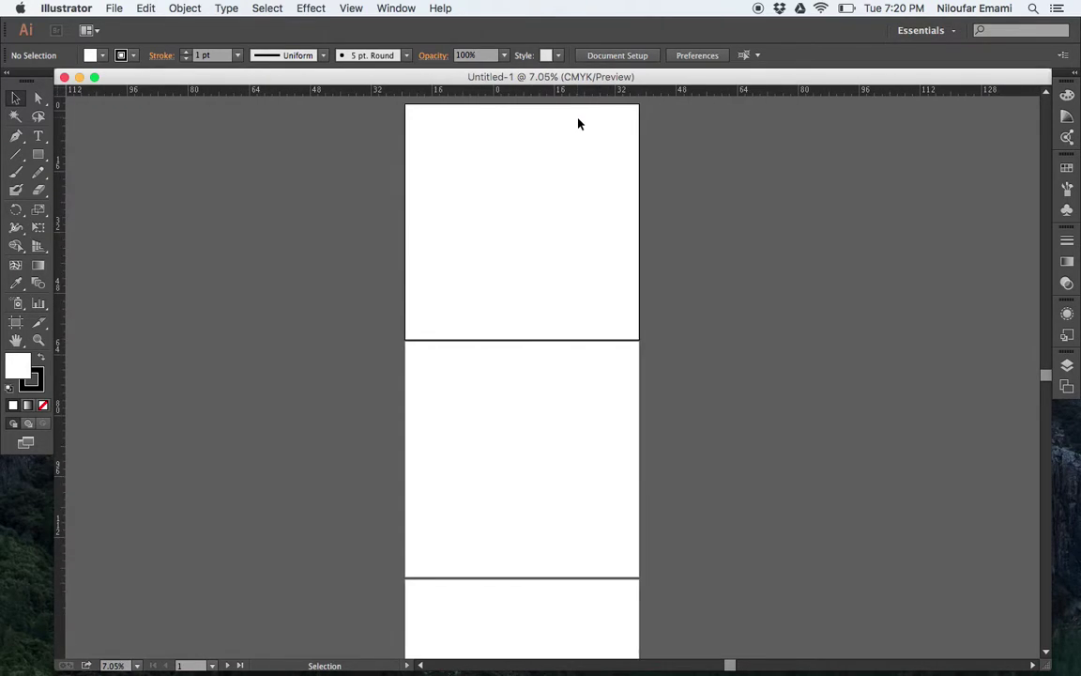
key("a")
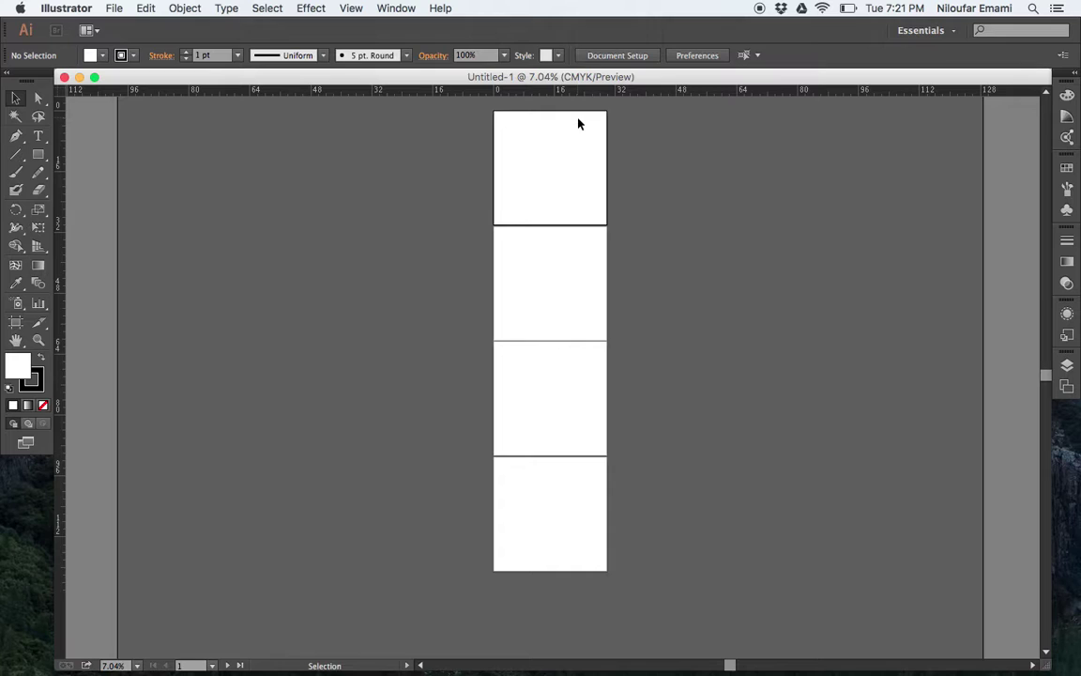
key("super+equal")
key("super+equal")
key("super+equal")
key("super+equal")
key("v")
scroll(579, 123, "up", 5)
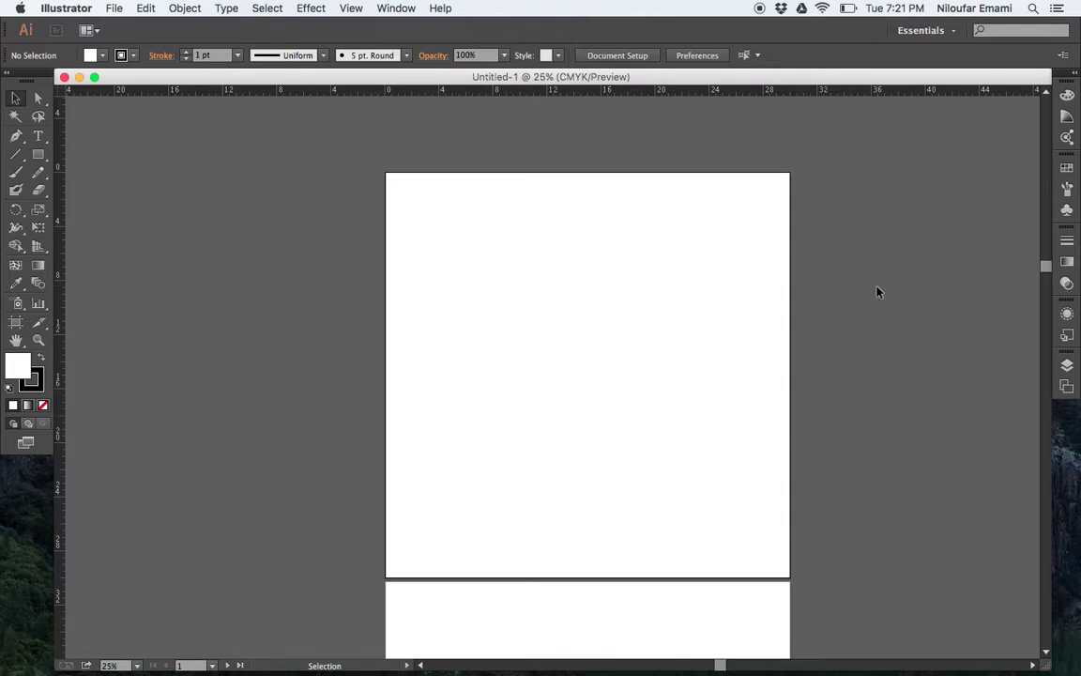
key("super+equal")
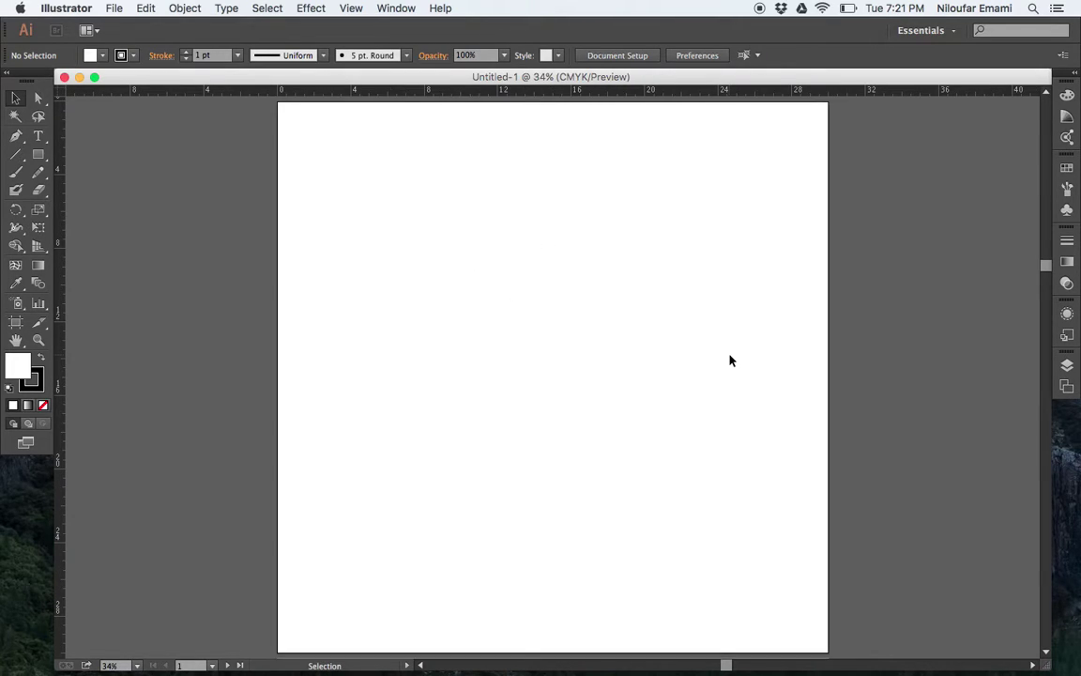
scroll(673, 446, "down", 3)
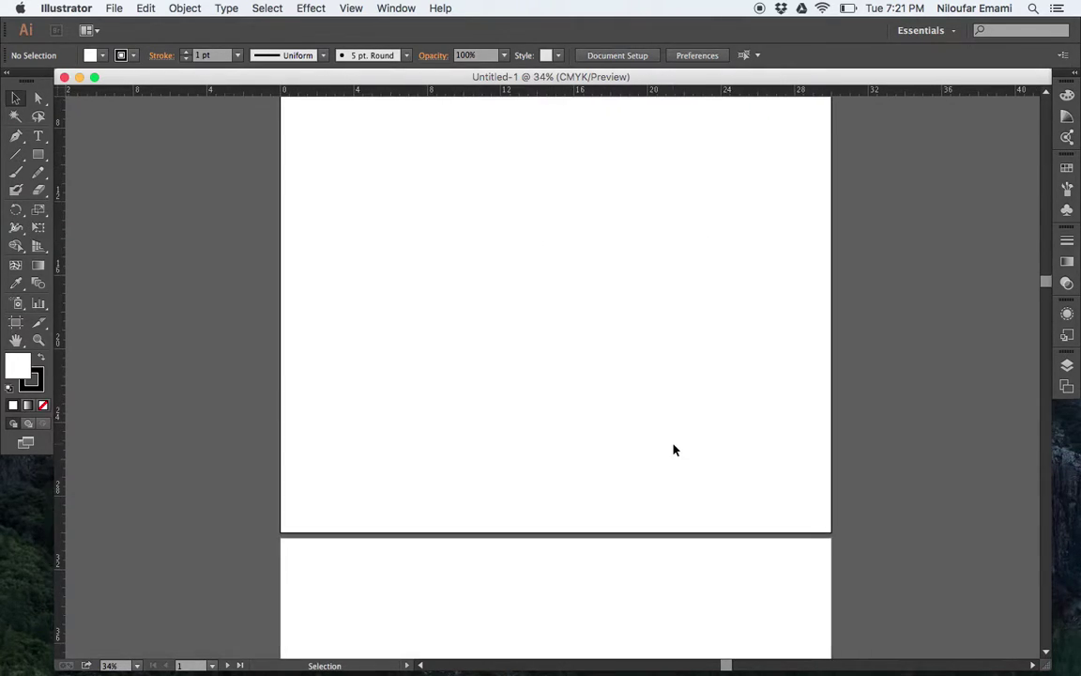
scroll(673, 447, "up", 5)
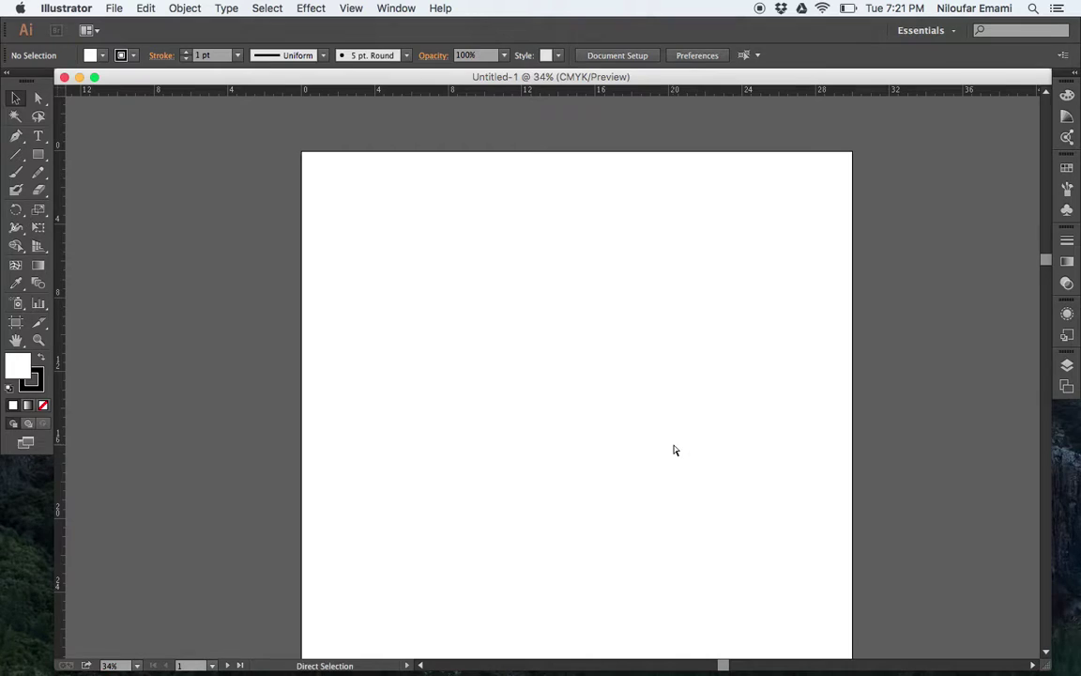
scroll(673, 450, "down", 2)
scroll(673, 449, "right", 1)
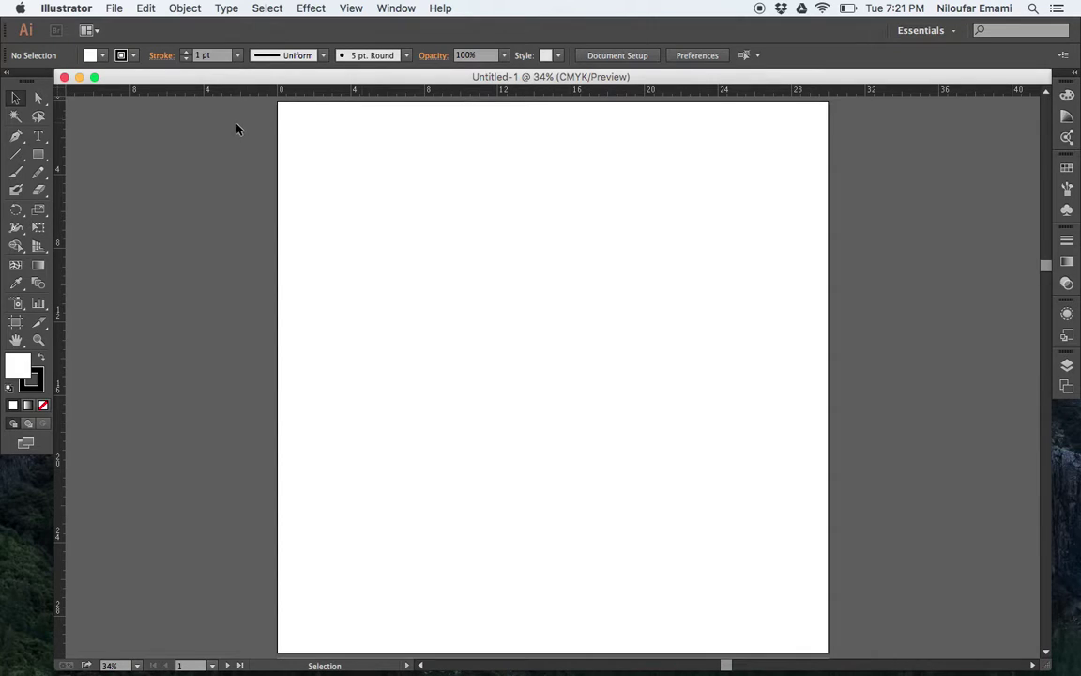
Drag a horizontal guide onto the top artboard and set its Y position to 0.5 in.
left_click(15, 98)
left_click_drag(305, 89, 344, 142)
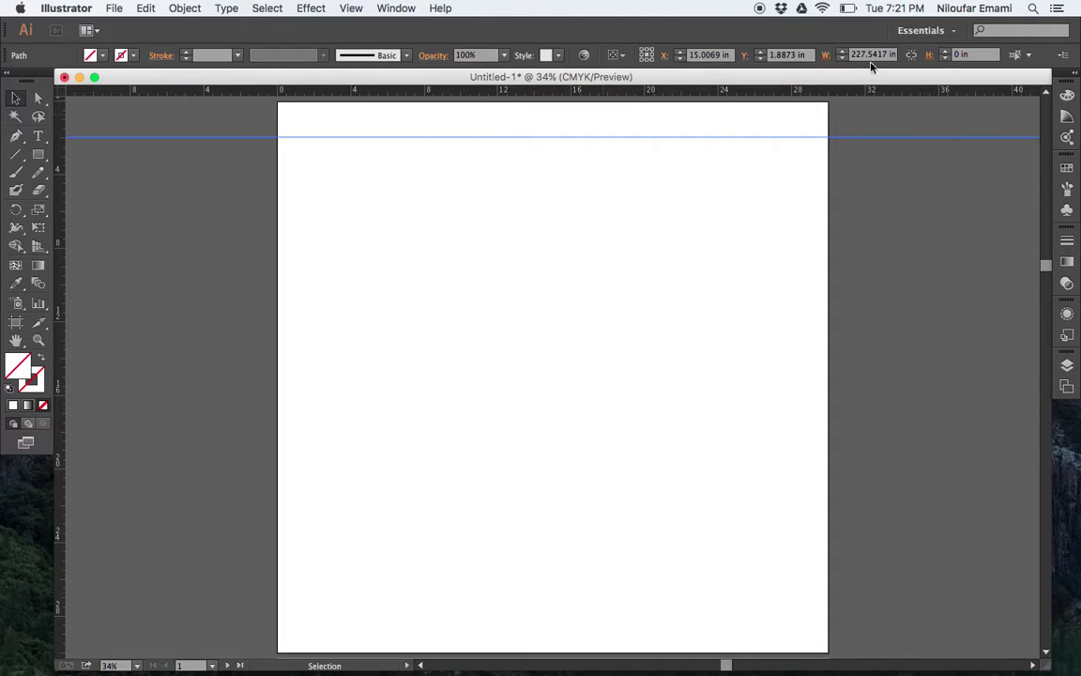
left_click(794, 55)
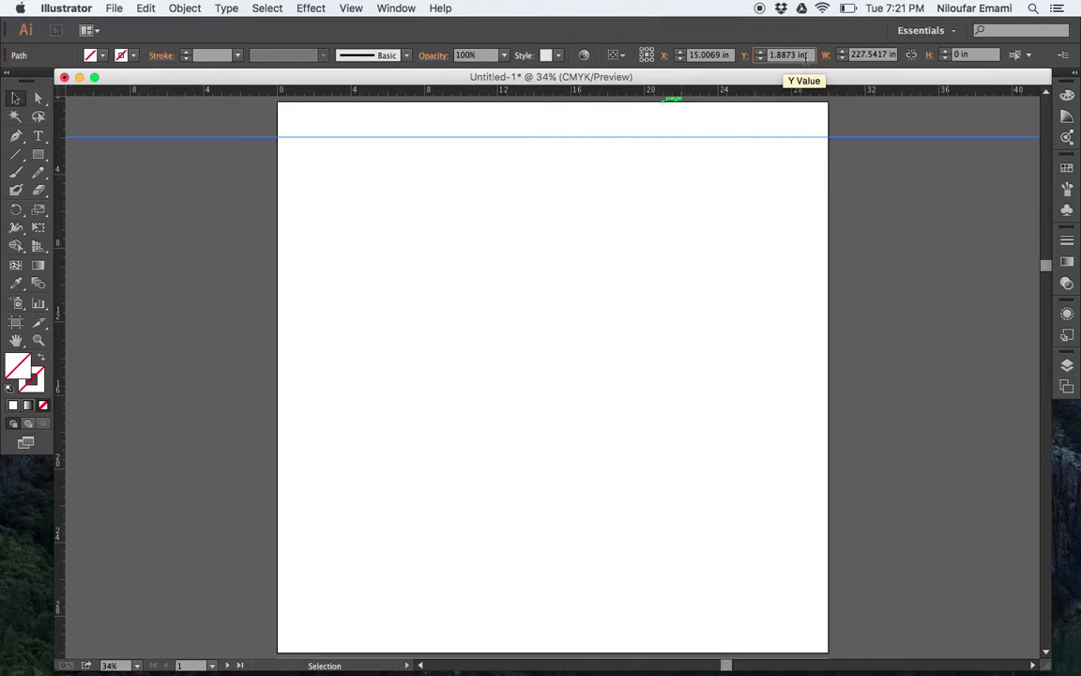
left_click_drag(797, 54, 775, 54)
type("1.5")
key("Return")
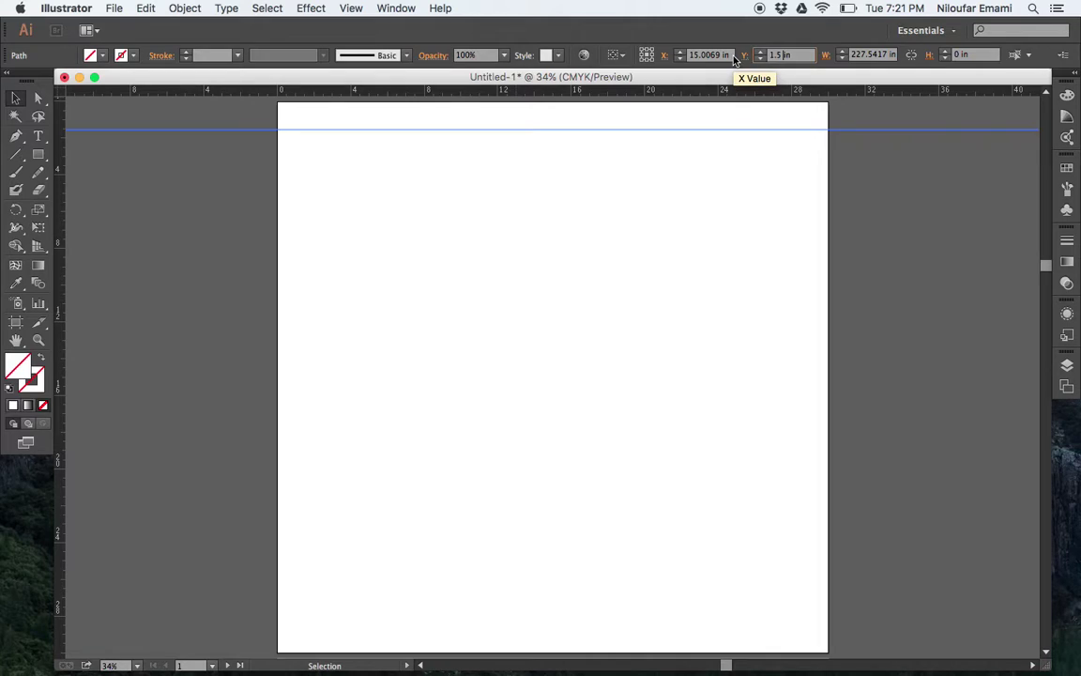
left_click(781, 55)
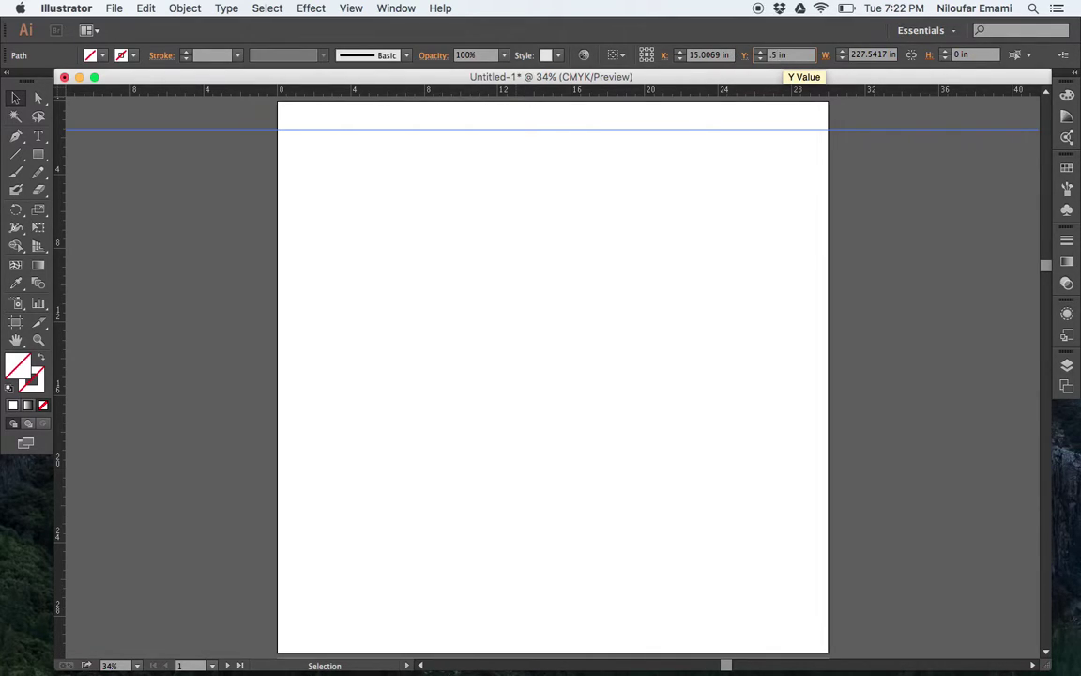
type("0.5")
key("Return")
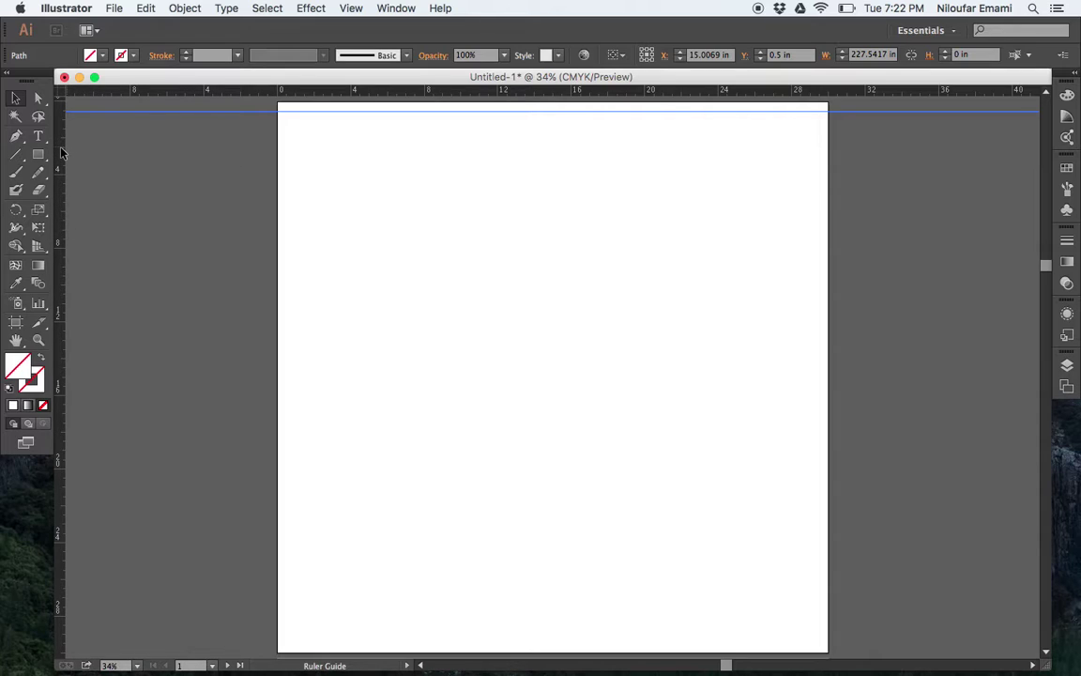
Pull a vertical guide from the left ruler and position it at X 0.5 in.
left_click_drag(61, 152, 288, 147)
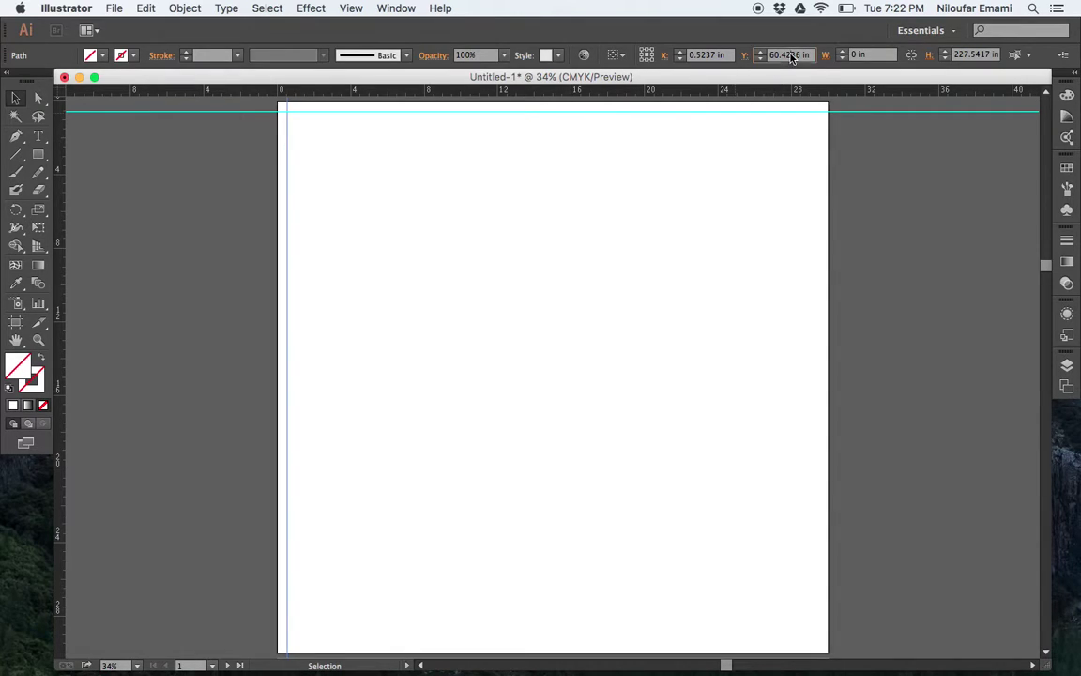
left_click_drag(800, 54, 781, 55)
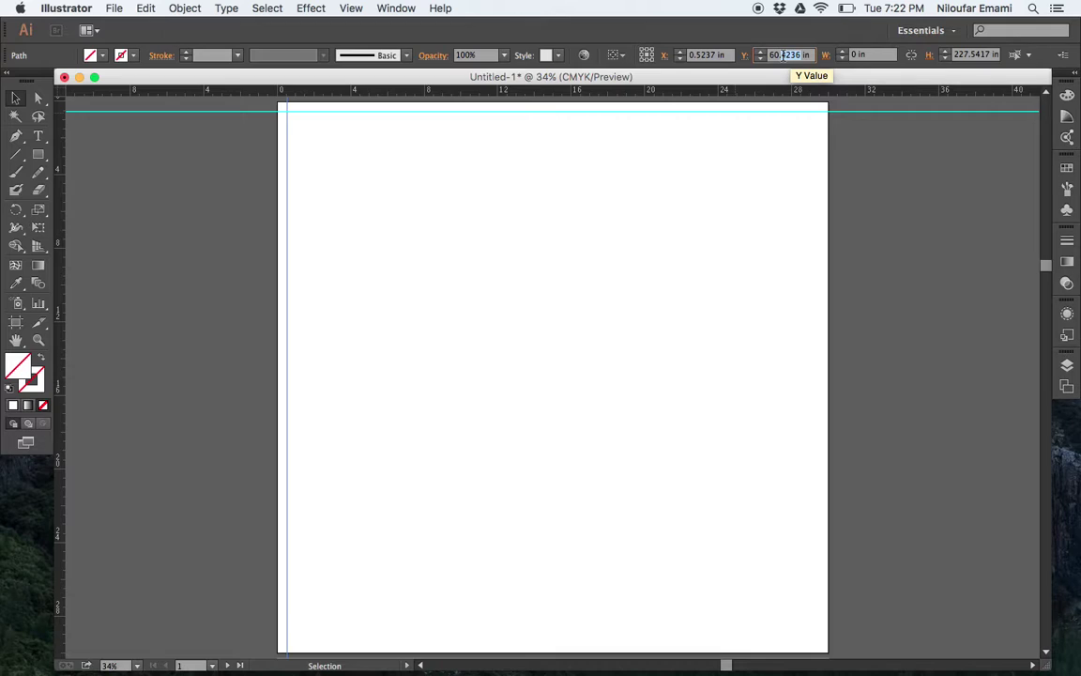
type("5")
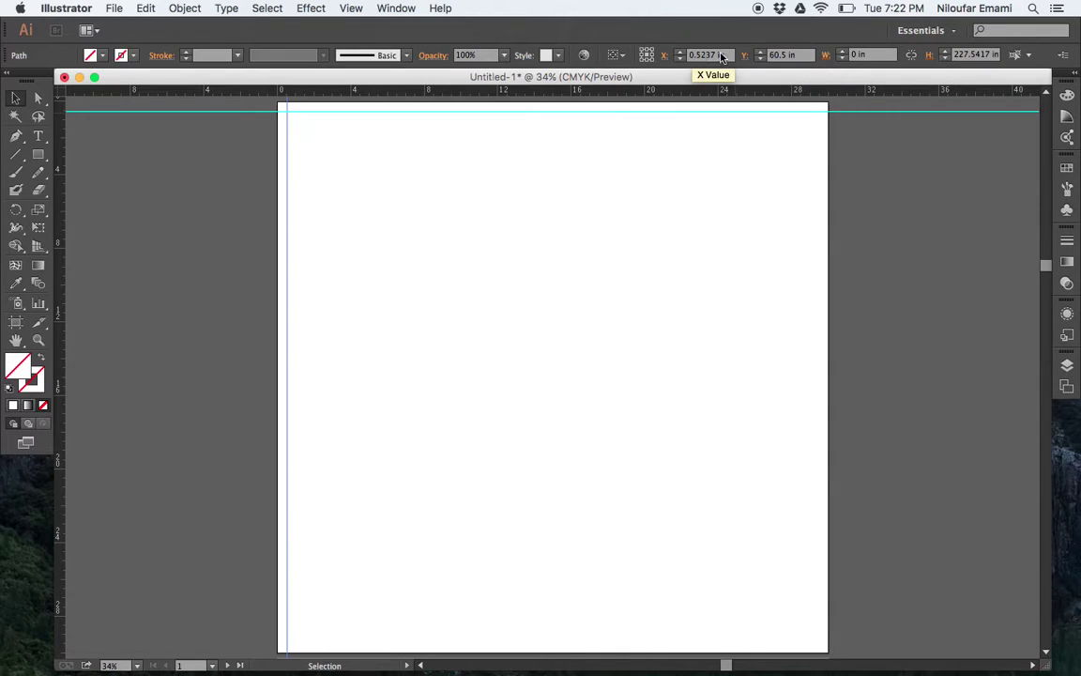
left_click_drag(716, 55, 700, 55)
key("BackSpace")
key("Return")
scroll(538, 217, "down", 2)
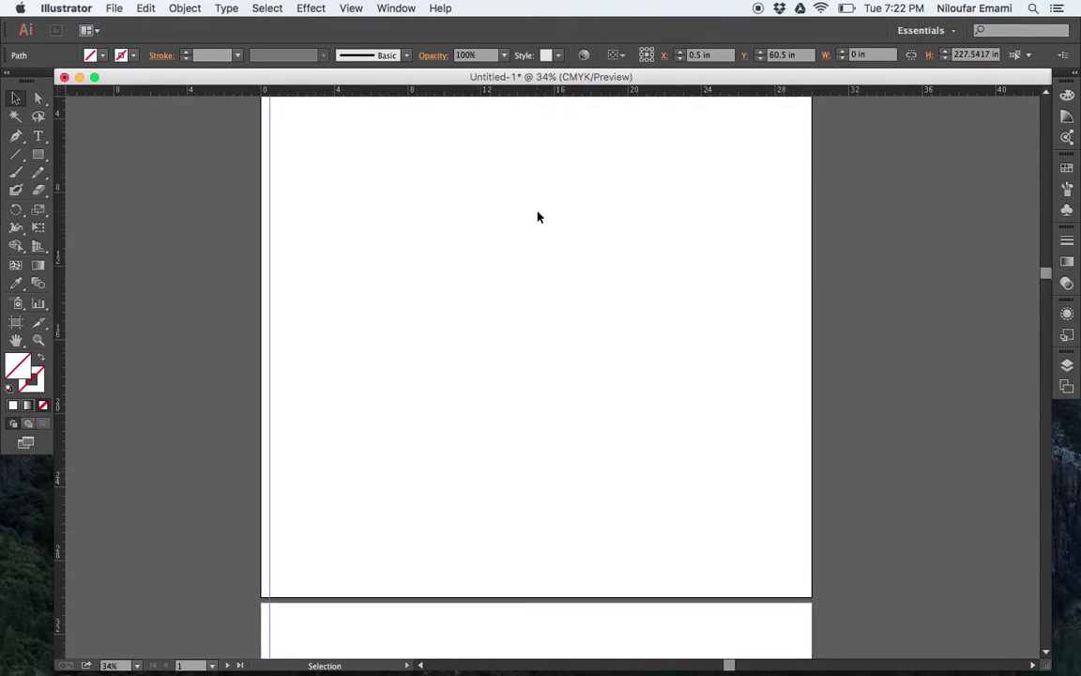
scroll(537, 217, "up", 3)
scroll(538, 217, "down", 5)
scroll(538, 217, "up", 2)
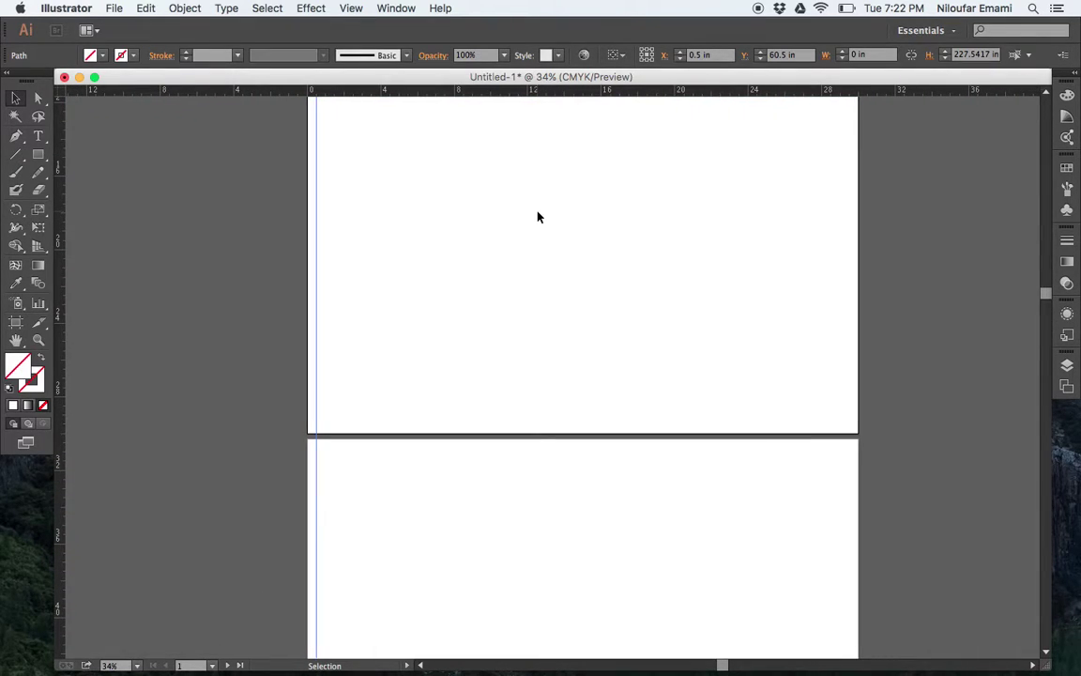
scroll(538, 217, "down", 5)
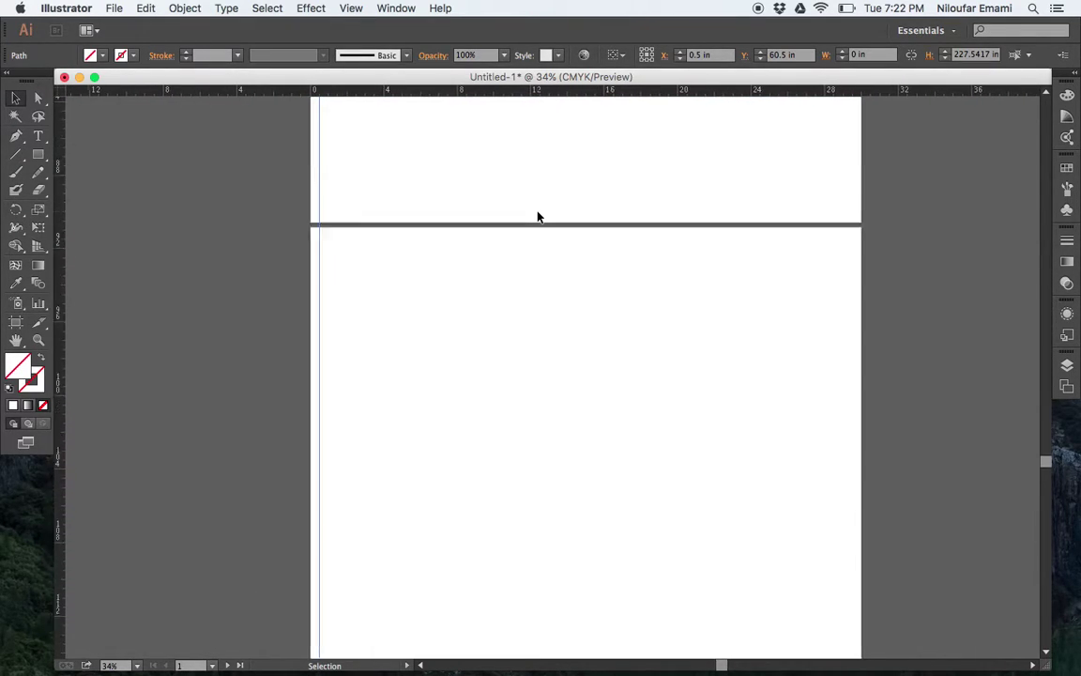
scroll(538, 217, "up", 5)
scroll(439, 232, "up", 5)
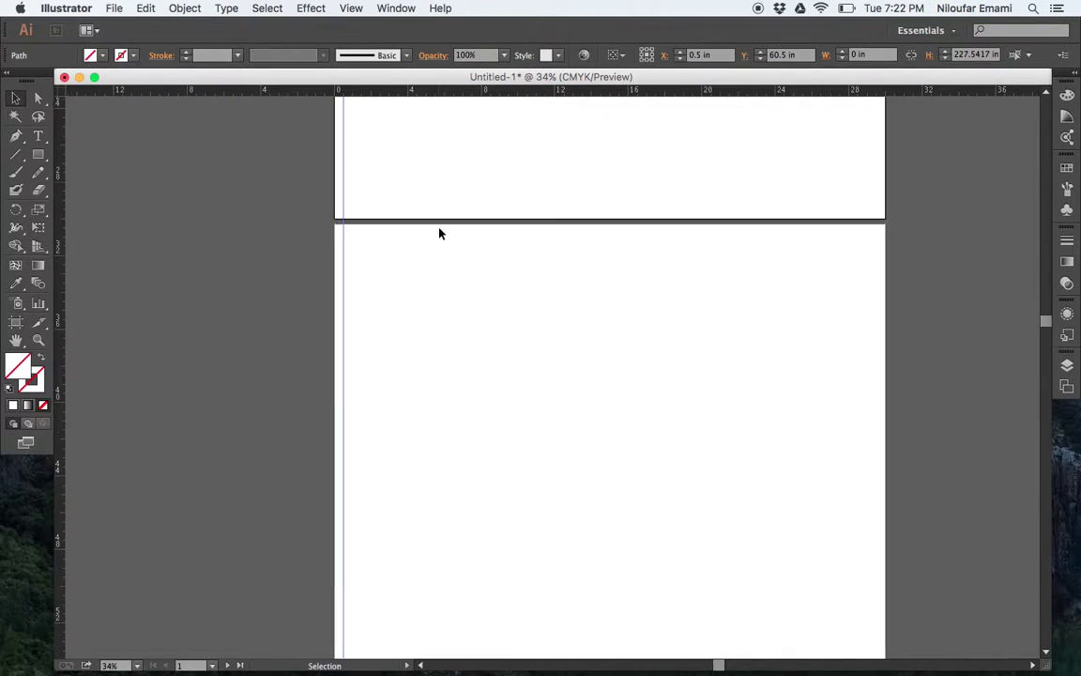
scroll(439, 233, "up", 3)
scroll(439, 232, "down", 3)
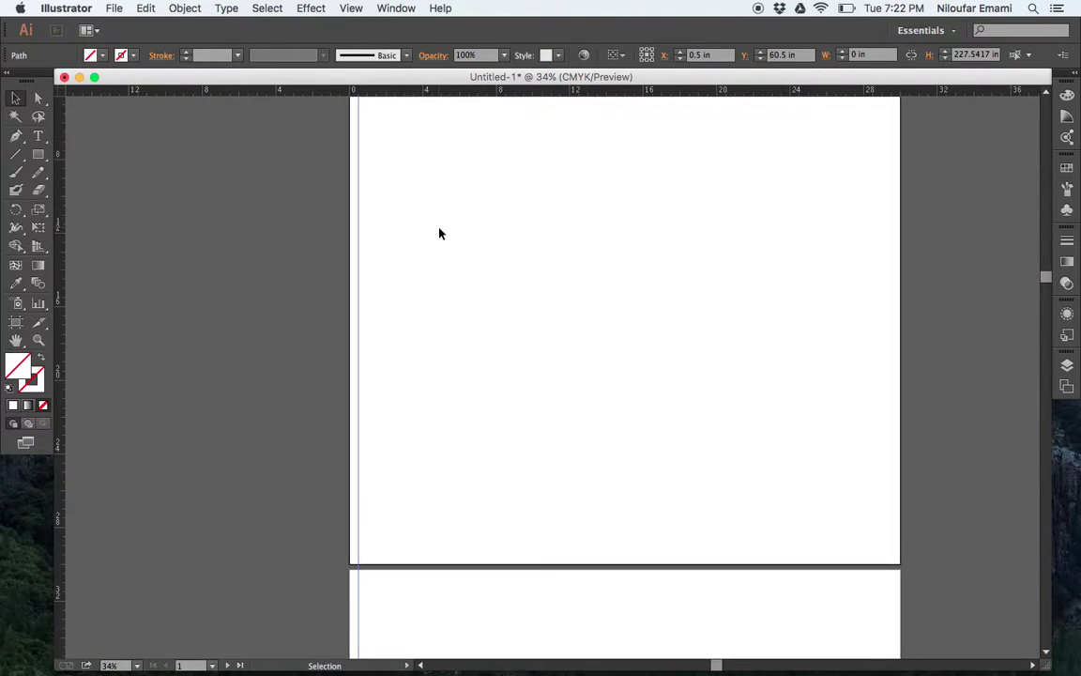
scroll(440, 233, "up", 3)
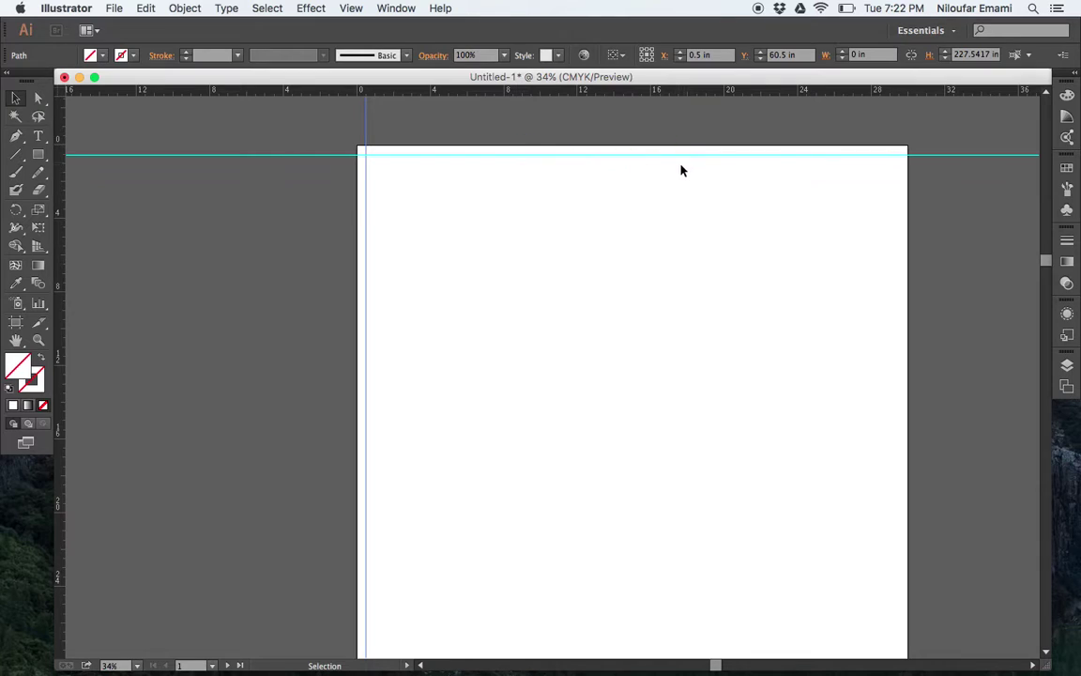
scroll(622, 491, "down", 4)
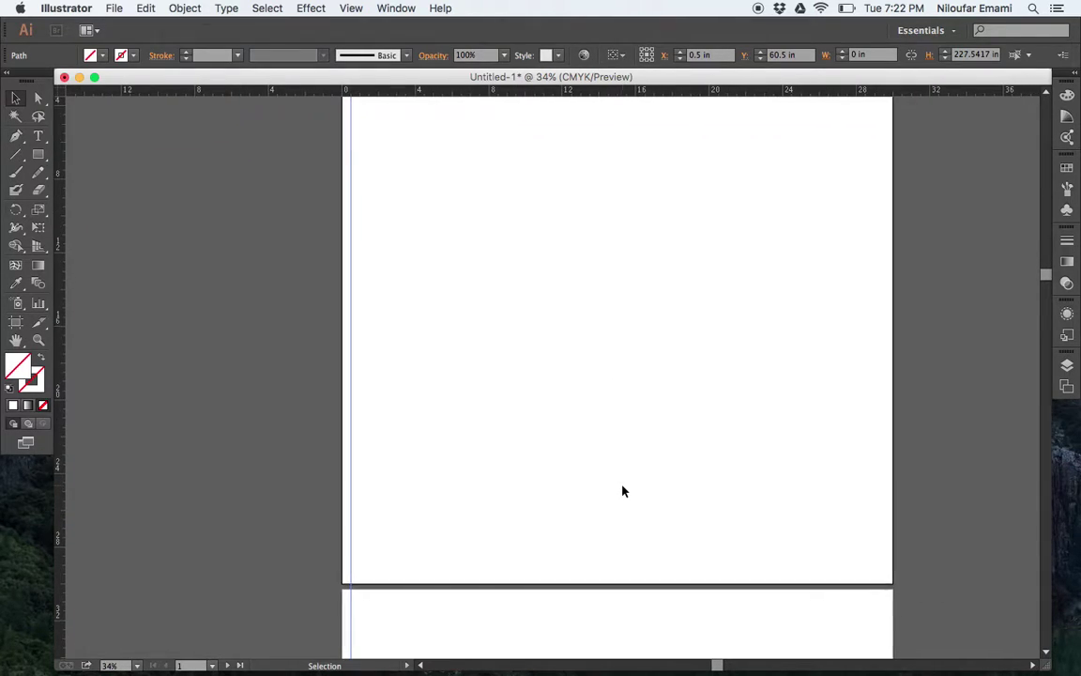
scroll(623, 491, "up", 2)
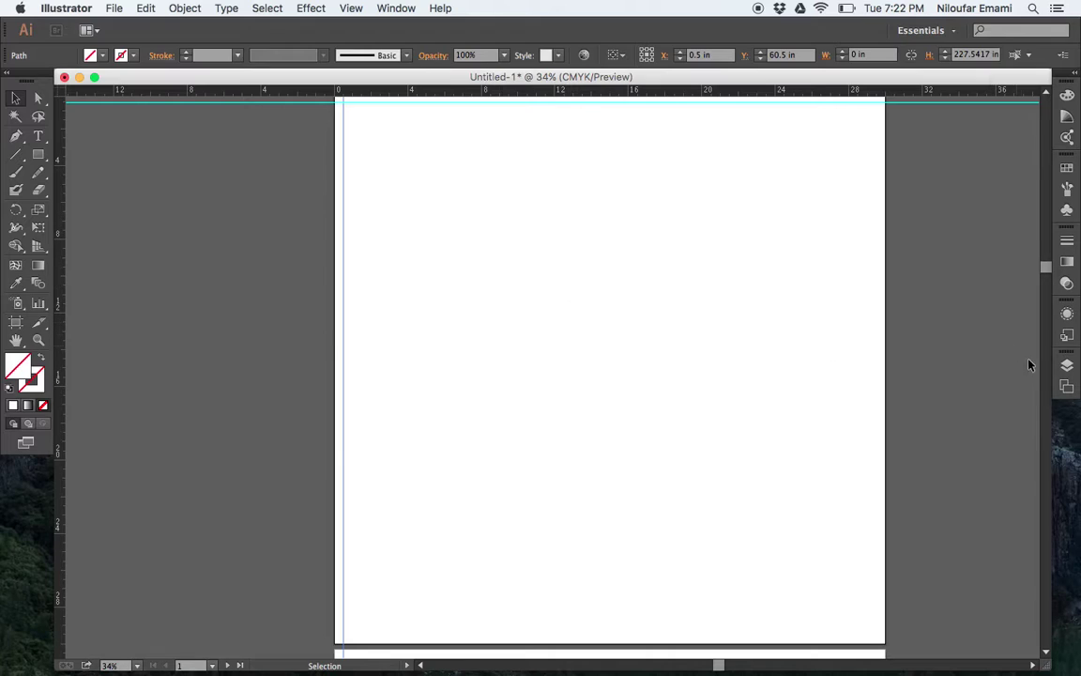
Show the Layers panel and expand Layer 1 to check its two guides, then collapse it.
left_click(1067, 365)
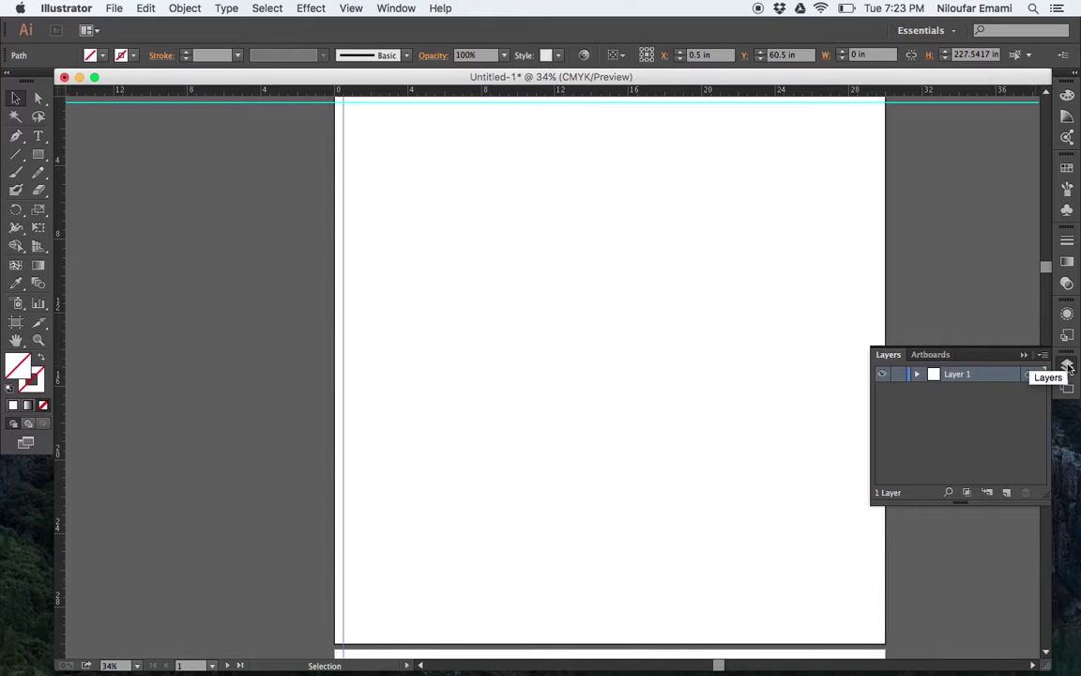
left_click(917, 375)
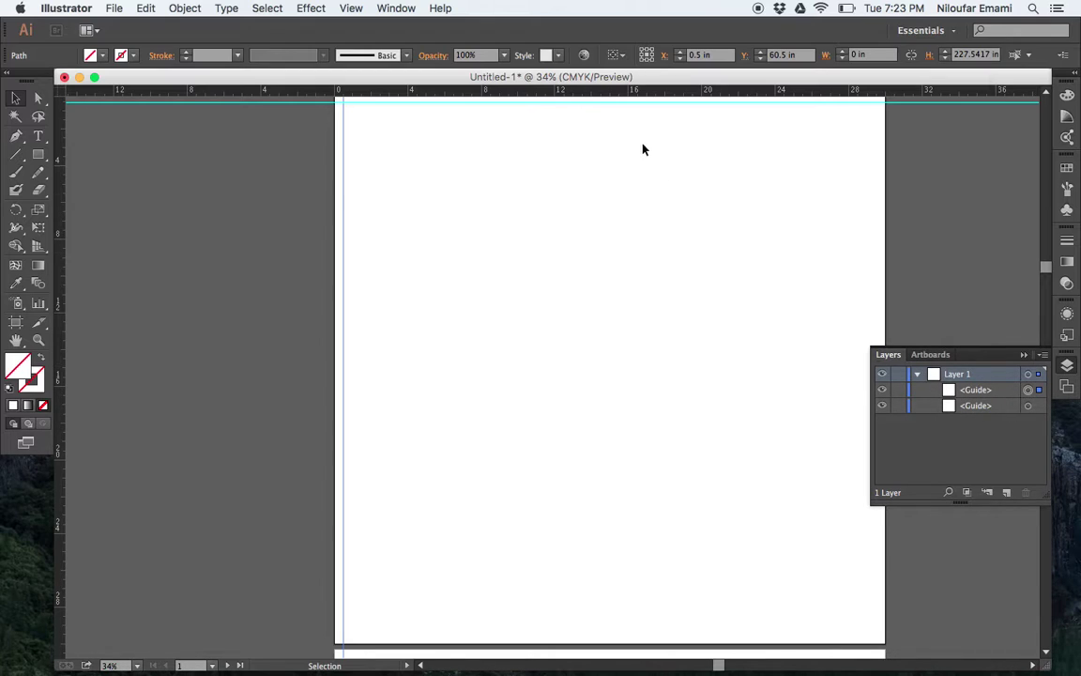
scroll(633, 142, "up", 1)
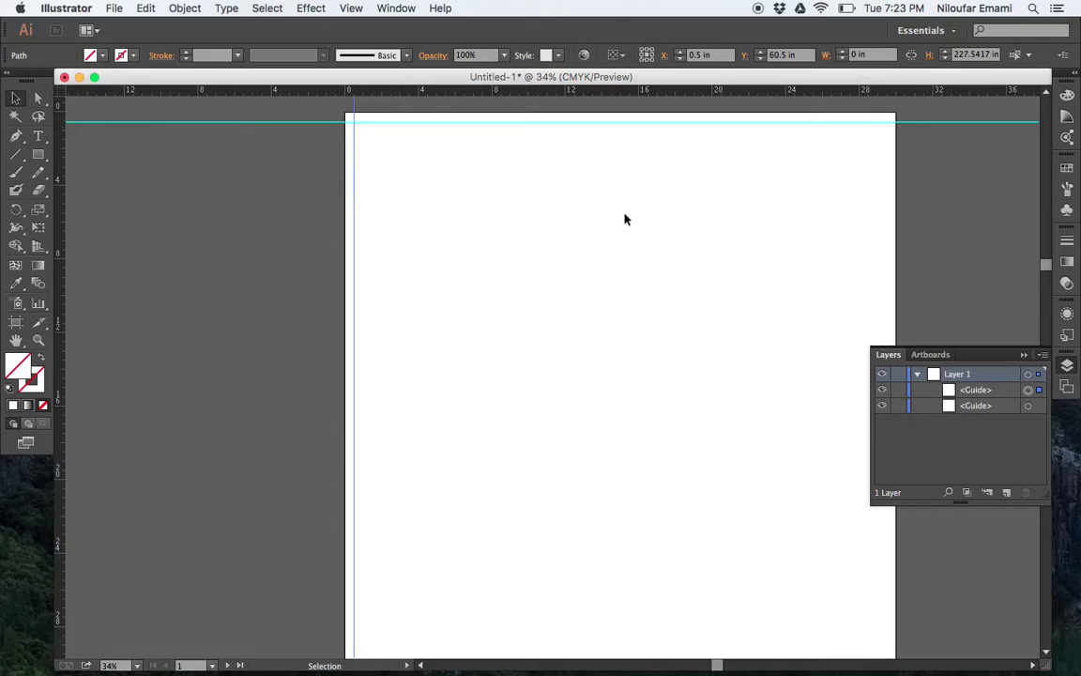
left_click(917, 375)
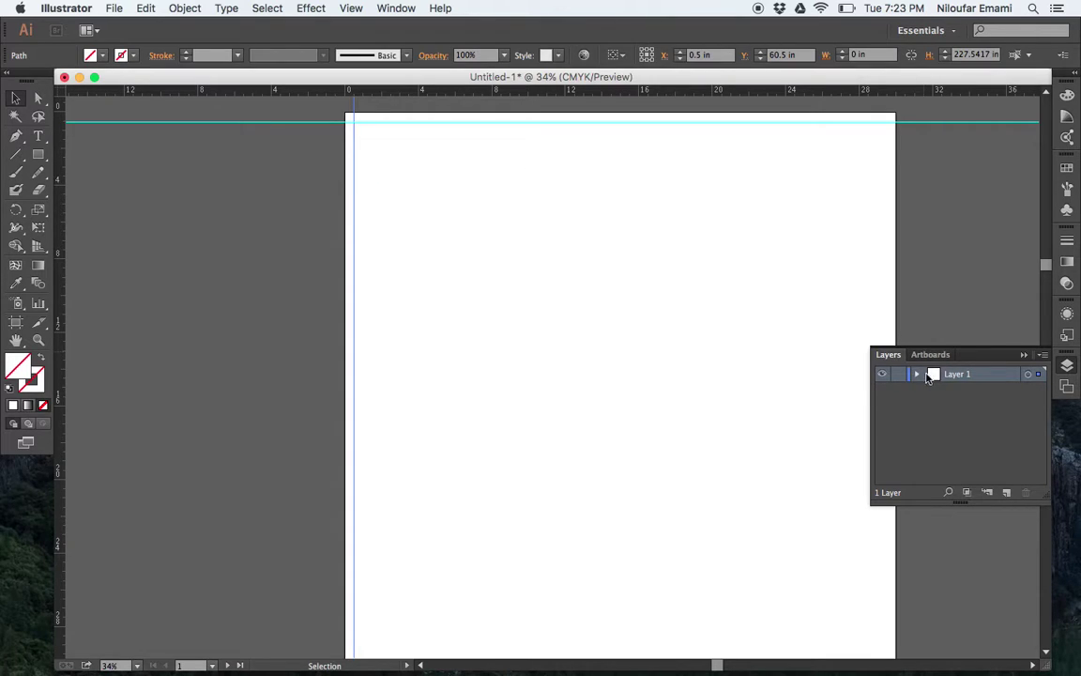
Add a new layer and rename it '0'.
left_click(1007, 493)
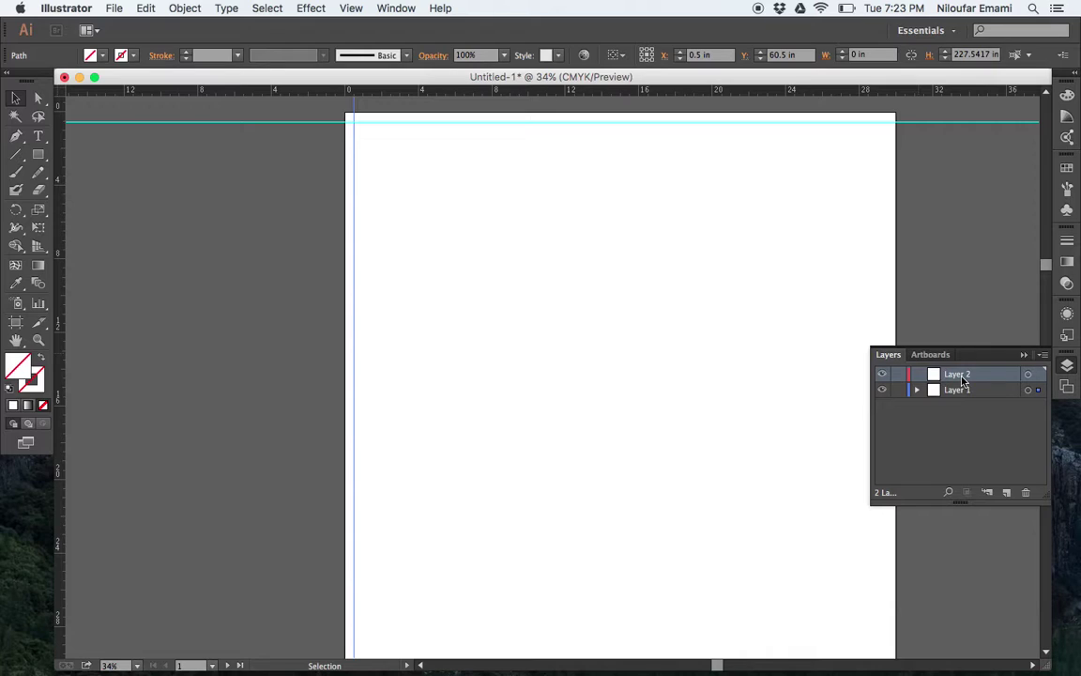
scroll(521, 232, "up", 1)
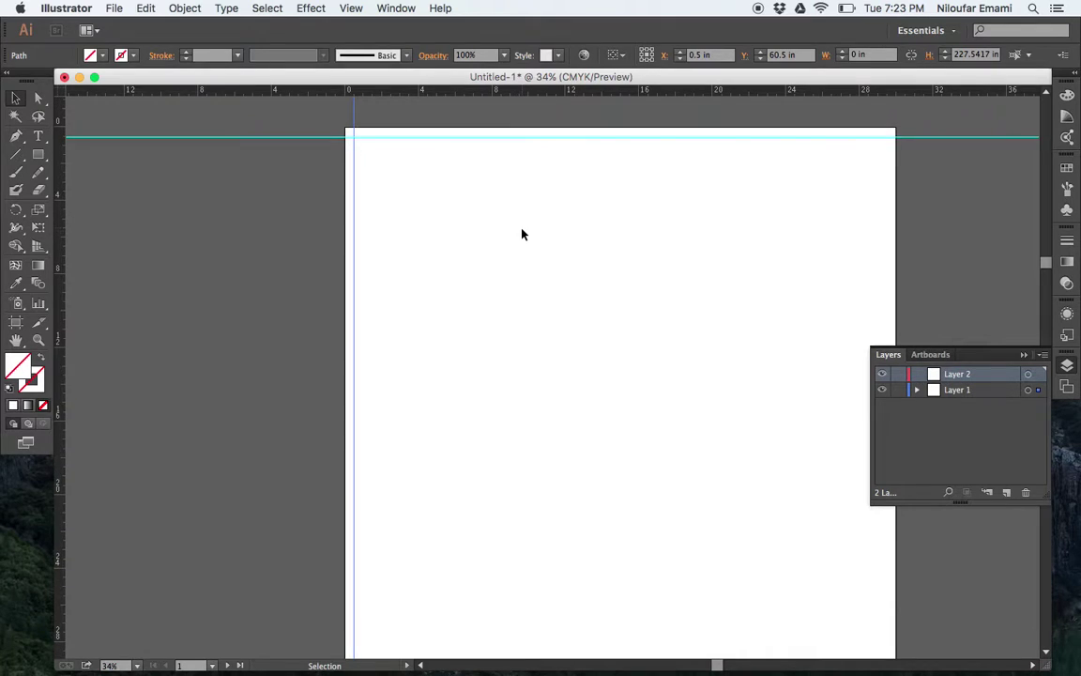
left_click_drag(380, 165, 312, 126)
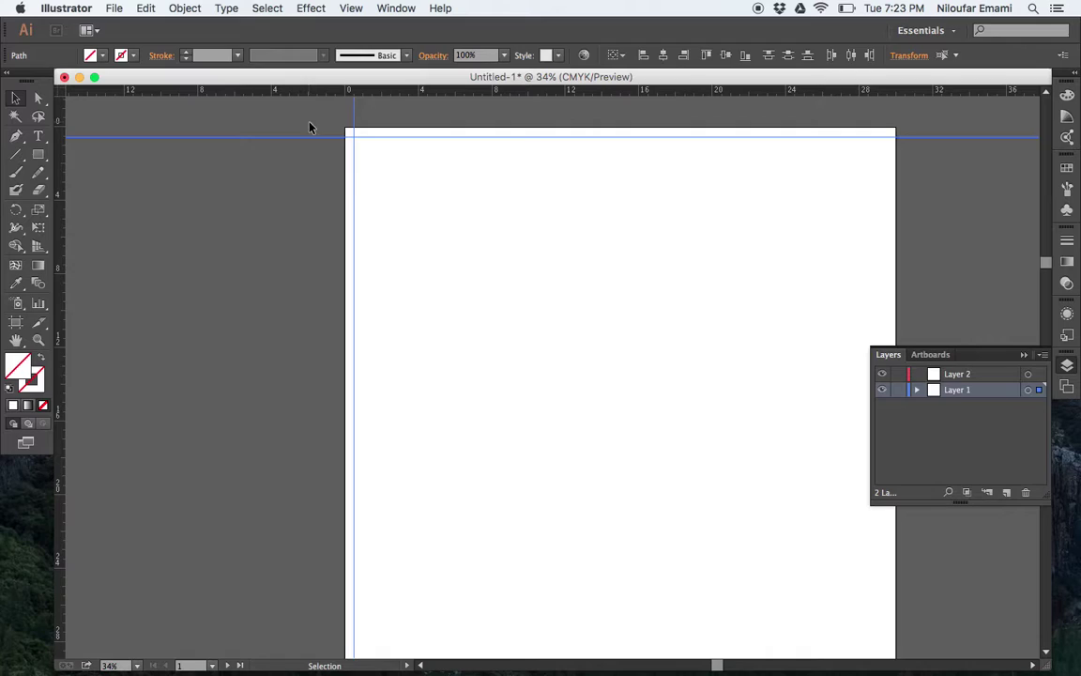
double_click(959, 374)
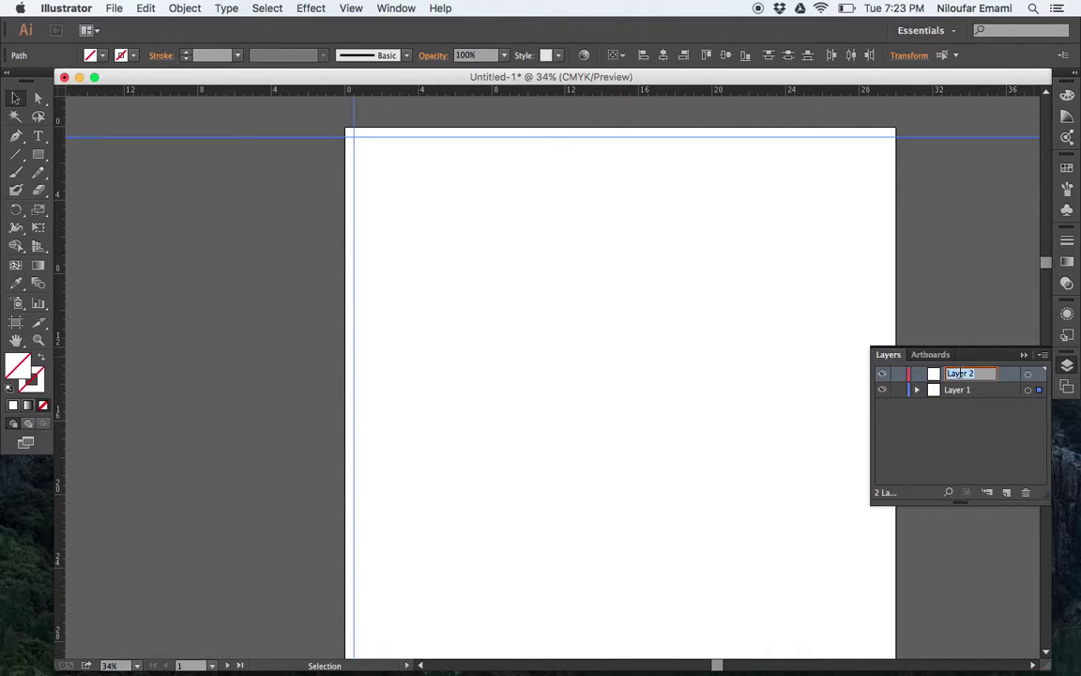
type("RU")
key("BackSpace")
key("BackSpace")
key("BackSpace")
key("BackSpace")
key("BackSpace")
type("GAUIDS")
key("BackSpace")
key("BackSpace")
key("BackSpace")
key("BackSpace")
key("BackSpace")
key("BackSpace")
key("Return")
Expand Layer 1, unlock its guides, and select both guides on the artboard.
left_click(957, 390)
left_click(918, 389)
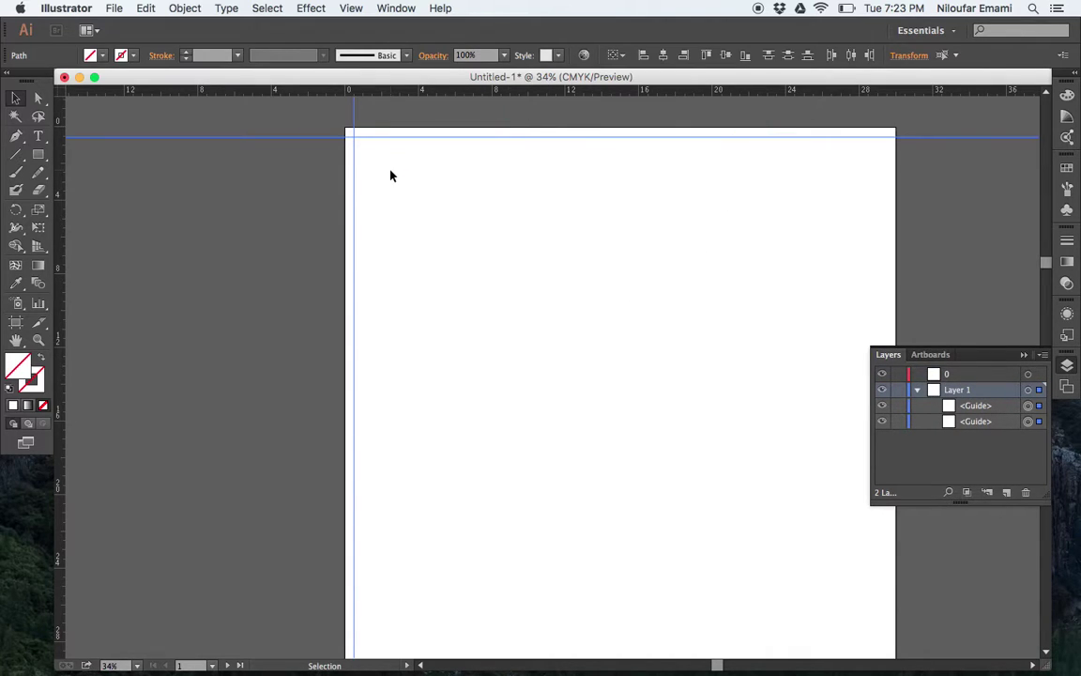
left_click_drag(391, 171, 308, 123)
left_click_drag(898, 405, 899, 377)
left_click(899, 420)
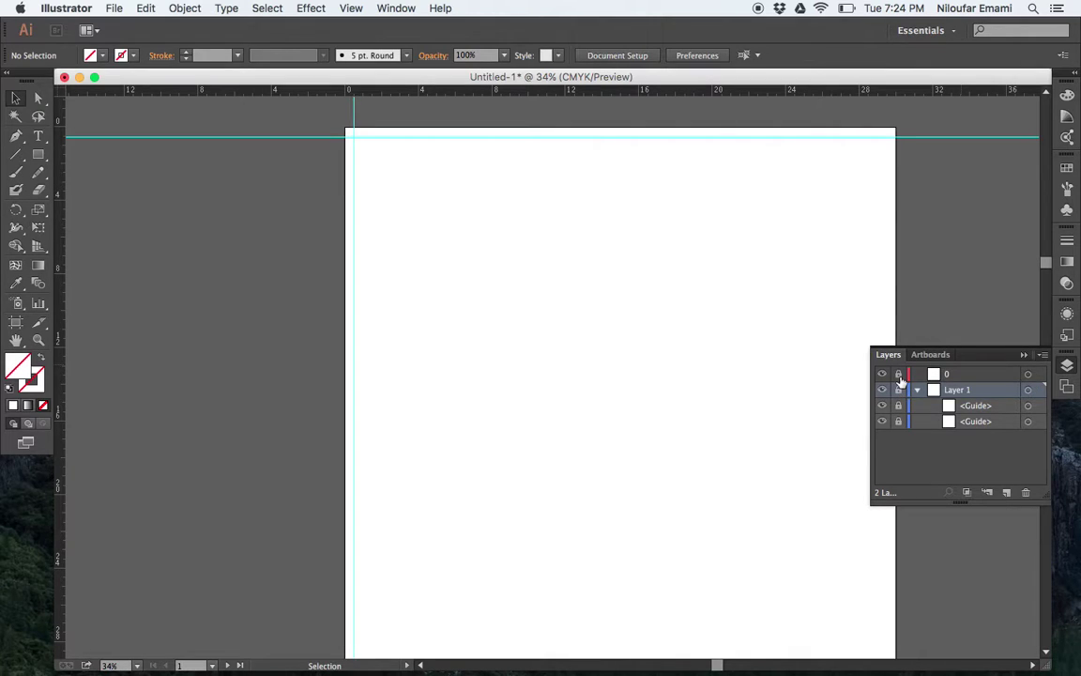
left_click(898, 373)
left_click_drag(899, 405, 898, 424)
left_click_drag(412, 203, 309, 130)
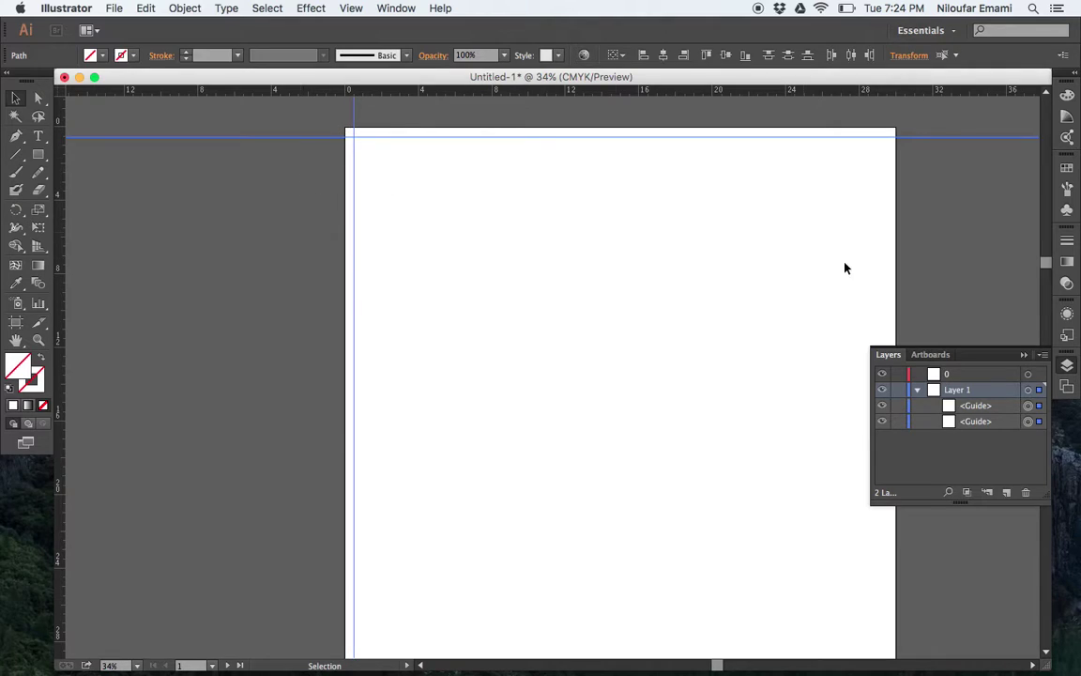
left_click(917, 391)
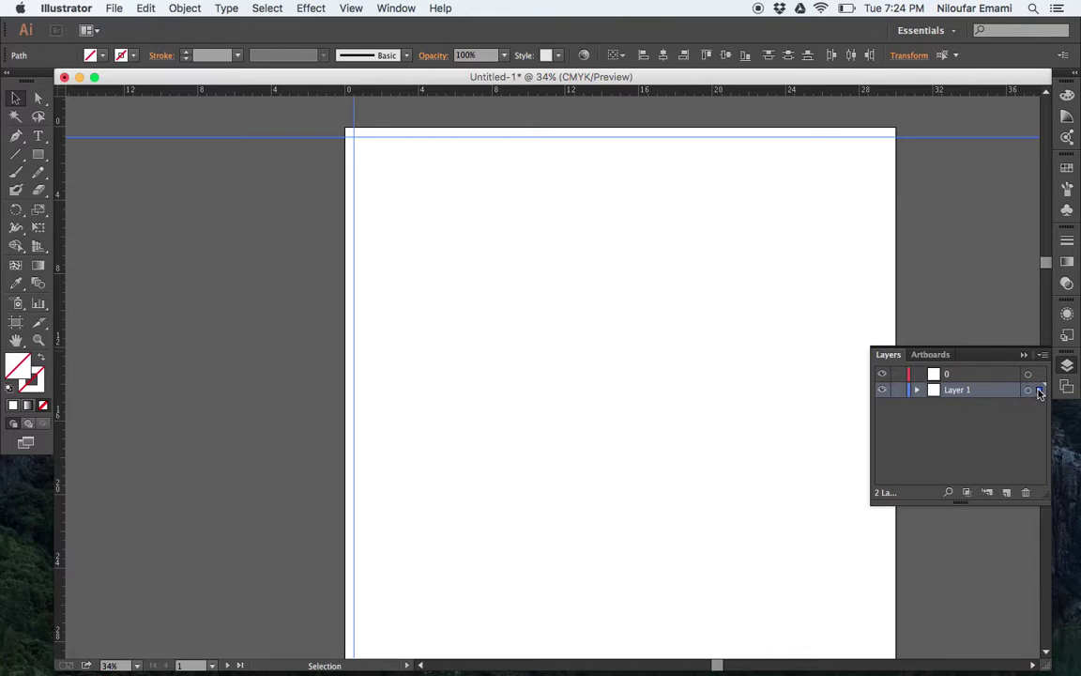
Move the selected guides onto layer 0 and lock that layer.
left_click_drag(1038, 390, 1039, 375)
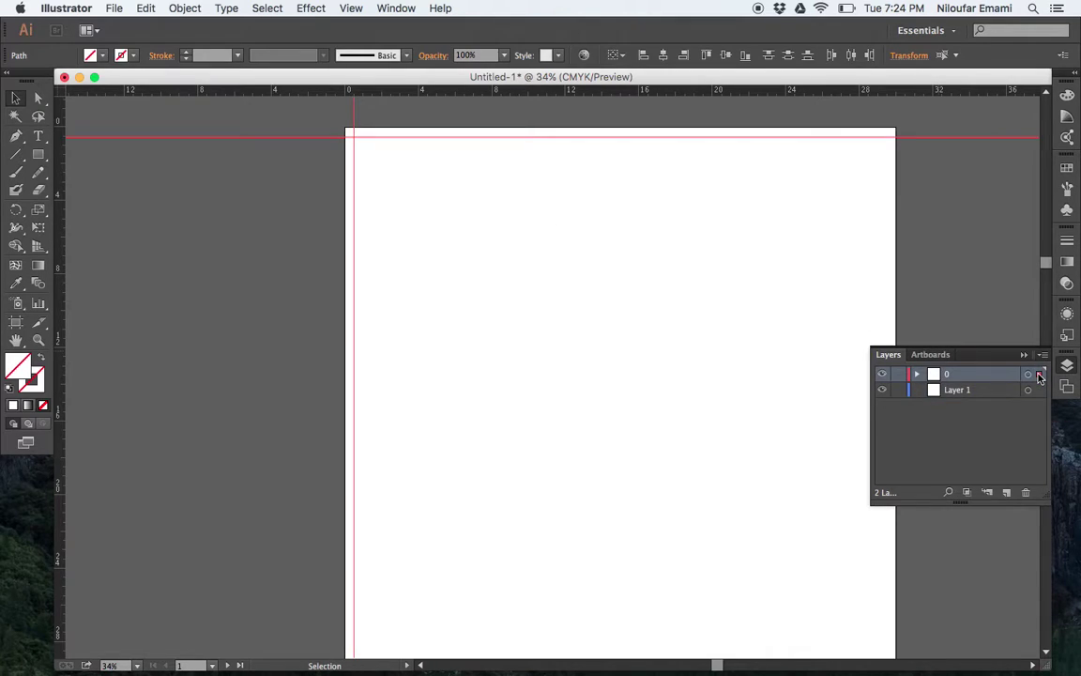
left_click(386, 200)
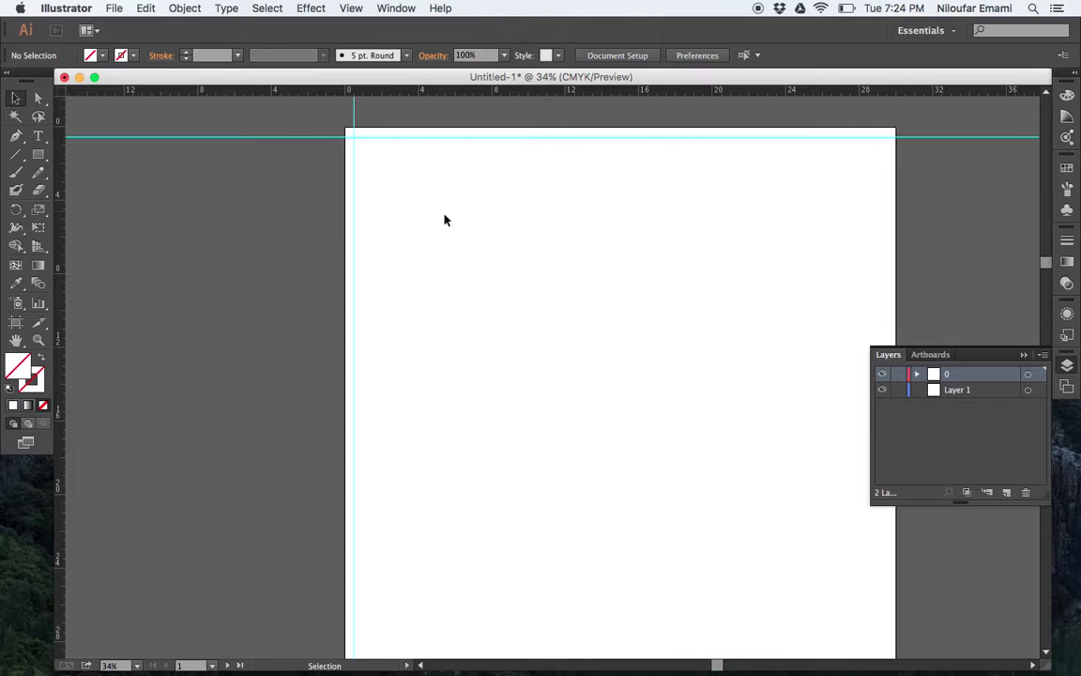
left_click(292, 135)
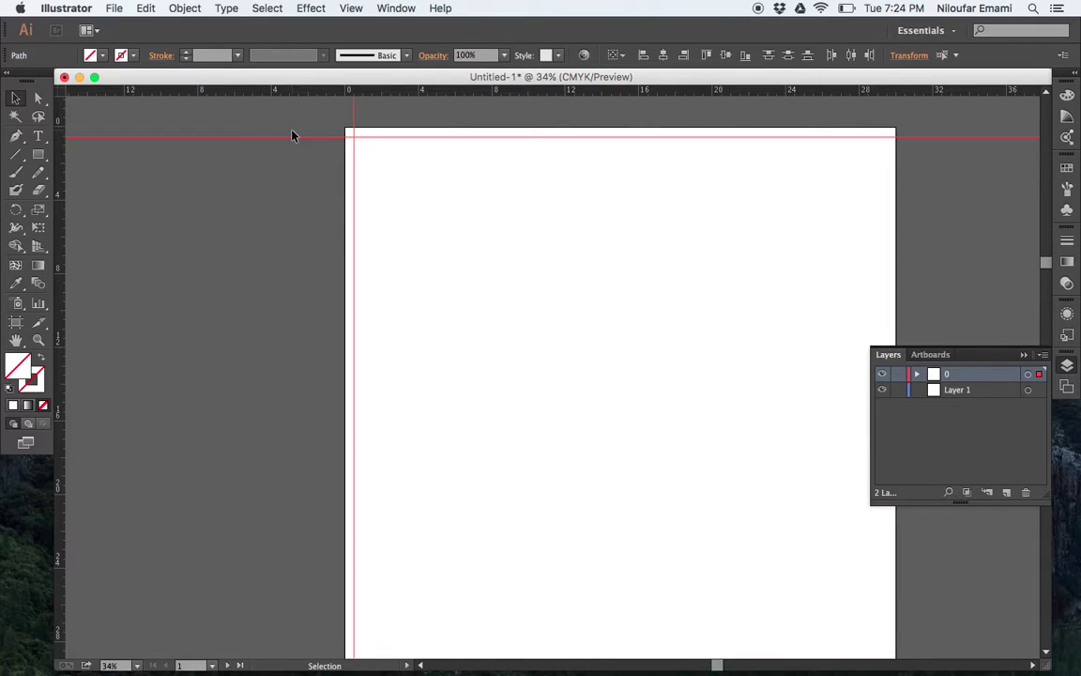
left_click(900, 376)
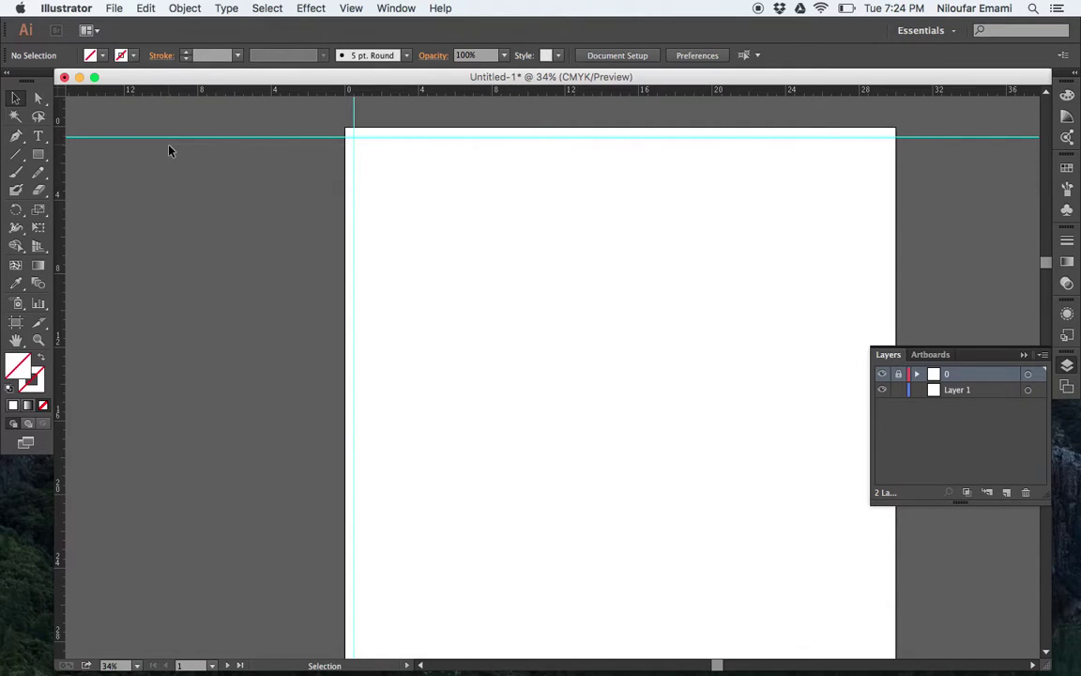
Add a new layer above layers 0 and Layer 1 and name it TITLE.
left_click_drag(473, 128, 282, 282)
scroll(577, 253, "down", 2)
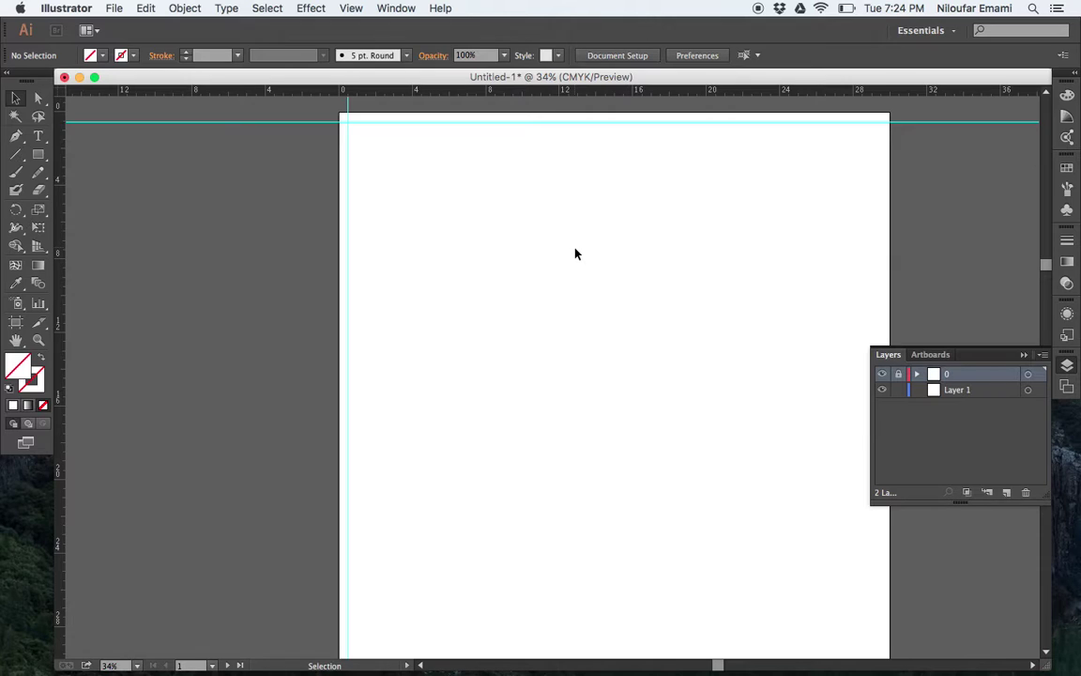
scroll(576, 254, "right", 3)
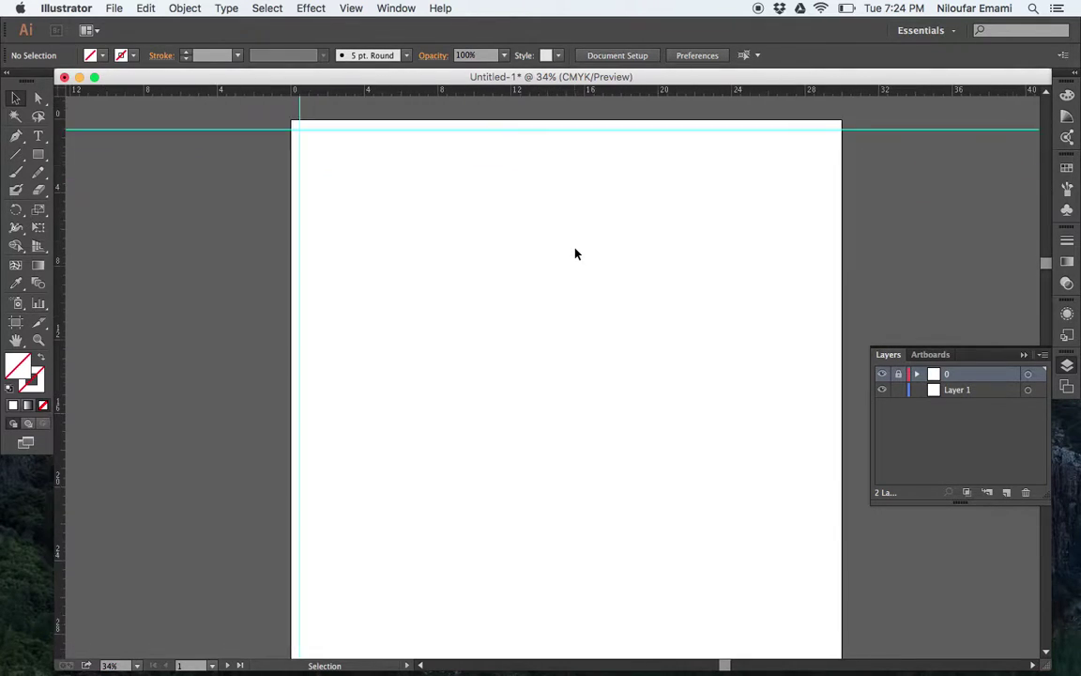
scroll(577, 254, "down", 1)
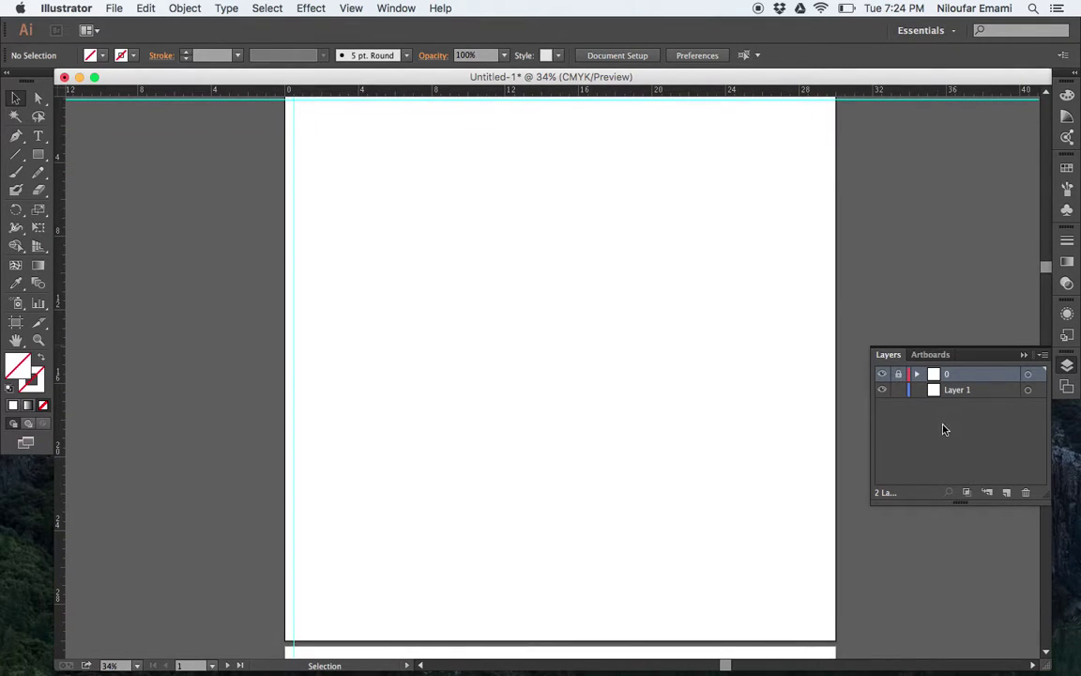
left_click(1006, 491)
double_click(955, 374)
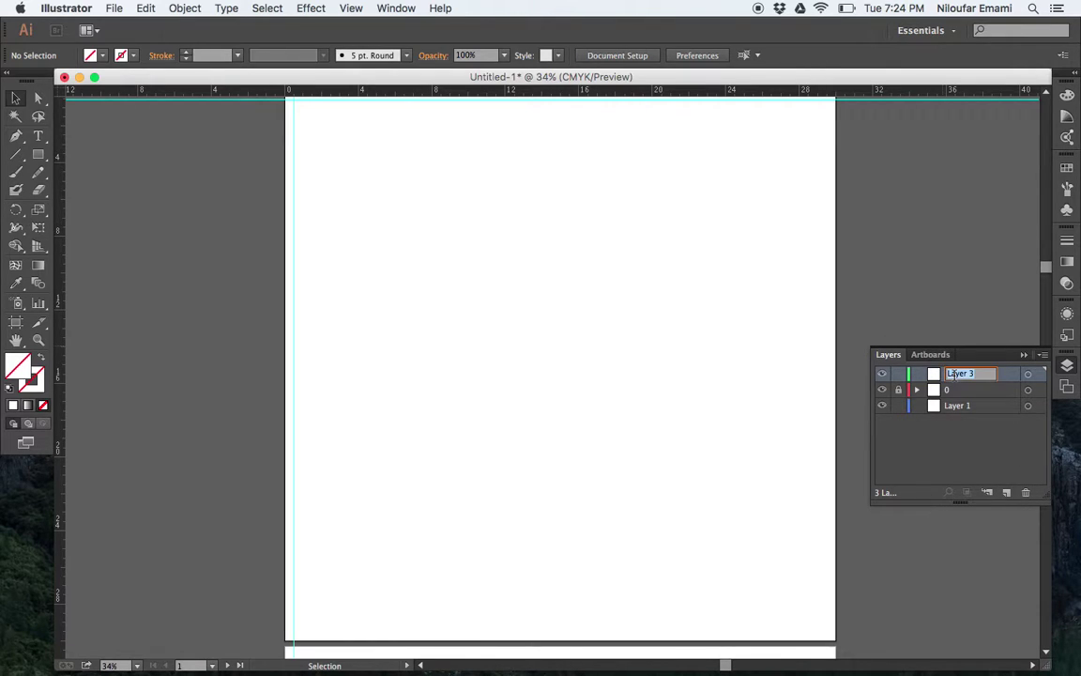
type("TU")
key("BackSpace")
key("BackSpace")
key("BackSpace")
type("ITLE")
key("Return")
scroll(465, 260, "up", 3)
left_click(38, 136)
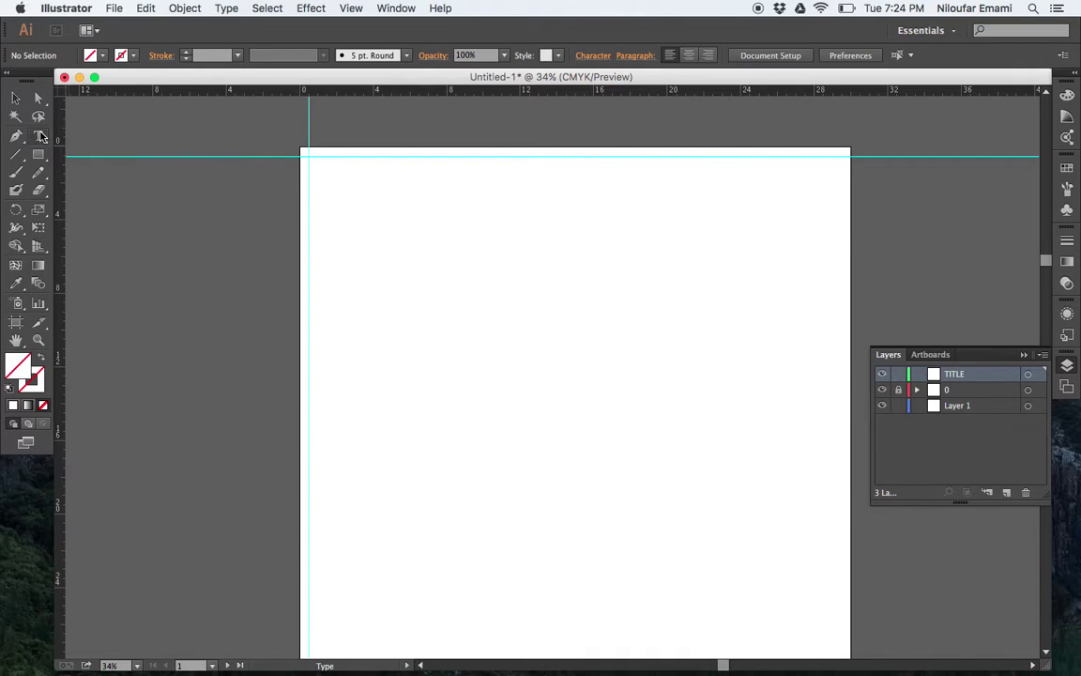
Draw a text box along the artboard's top edge and set the font size to 100 pt.
left_click_drag(336, 162, 776, 223)
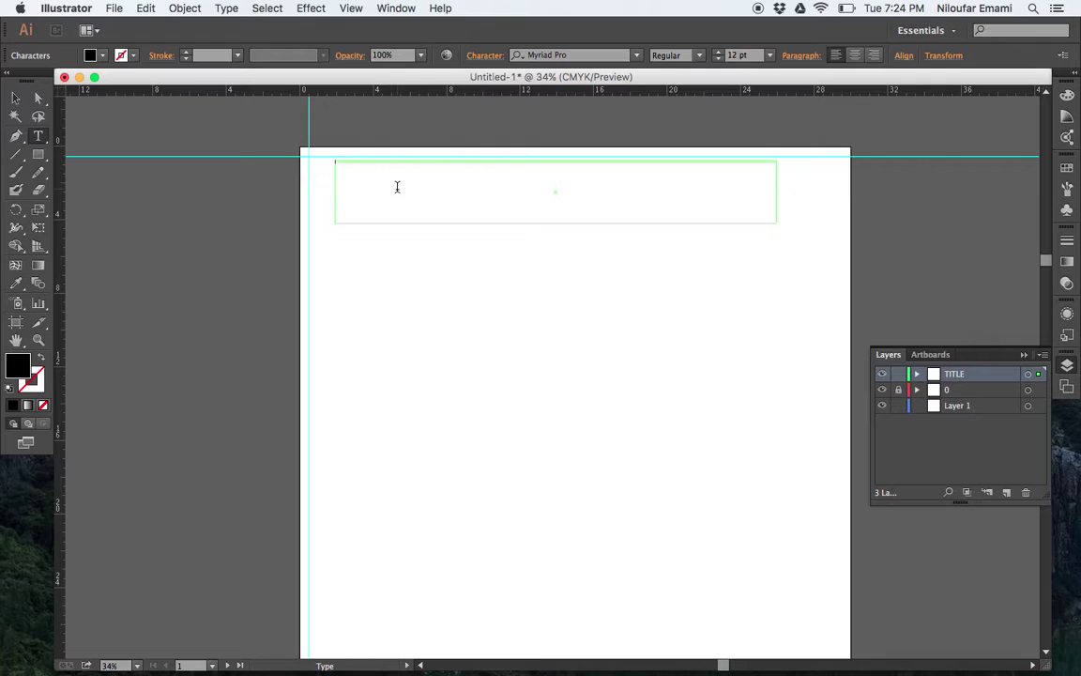
left_click(770, 56)
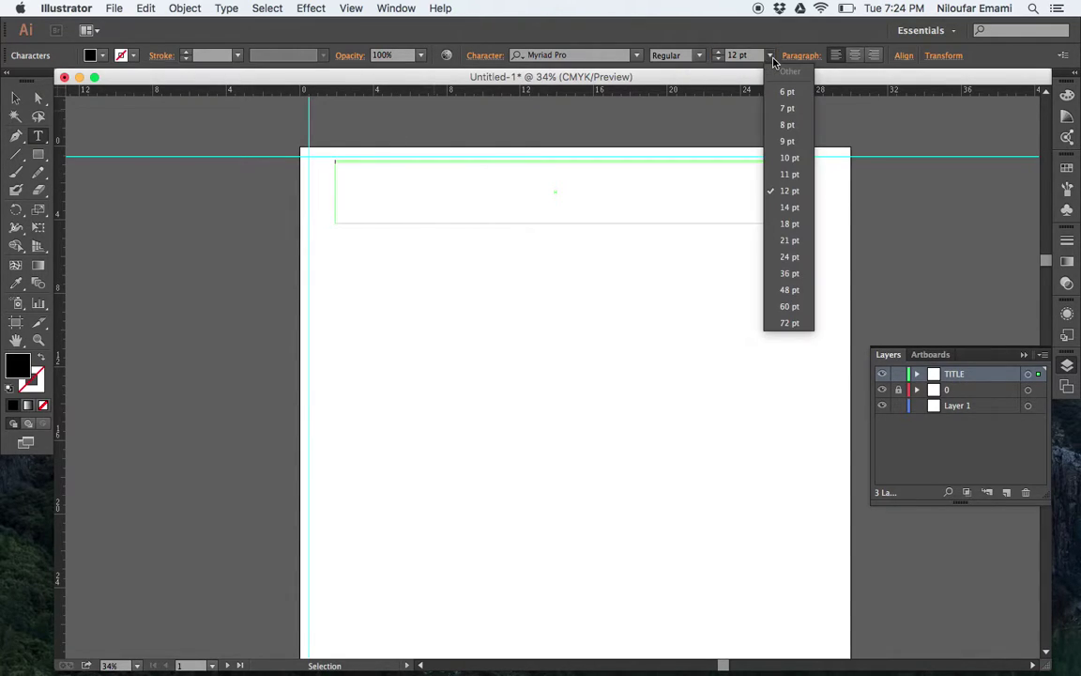
left_click(790, 325)
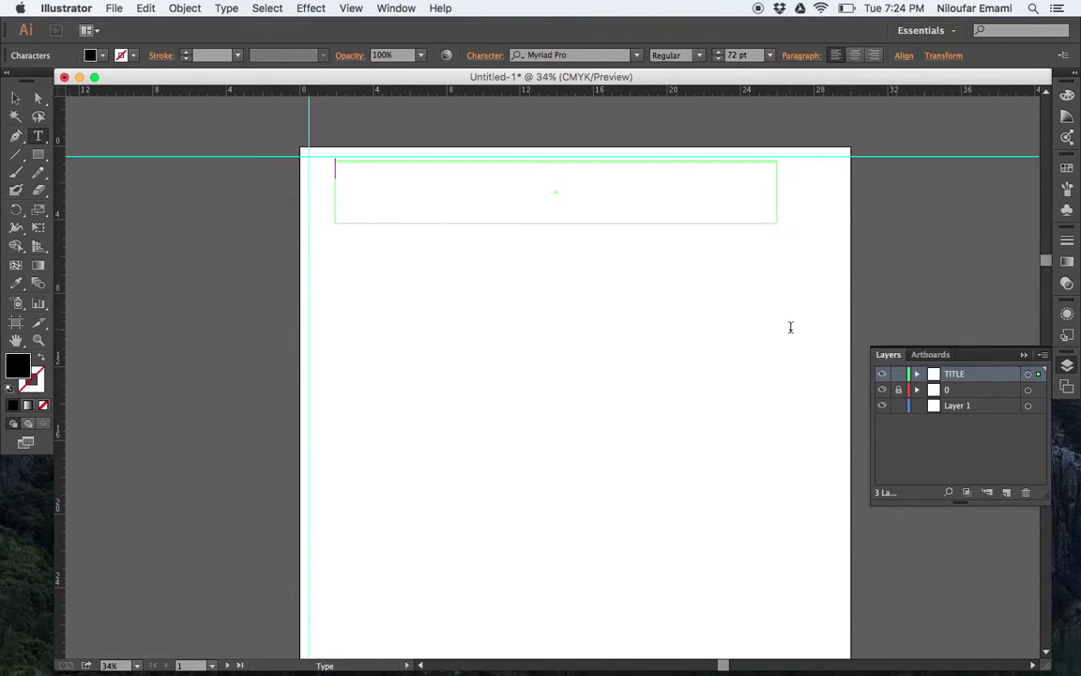
left_click(738, 57)
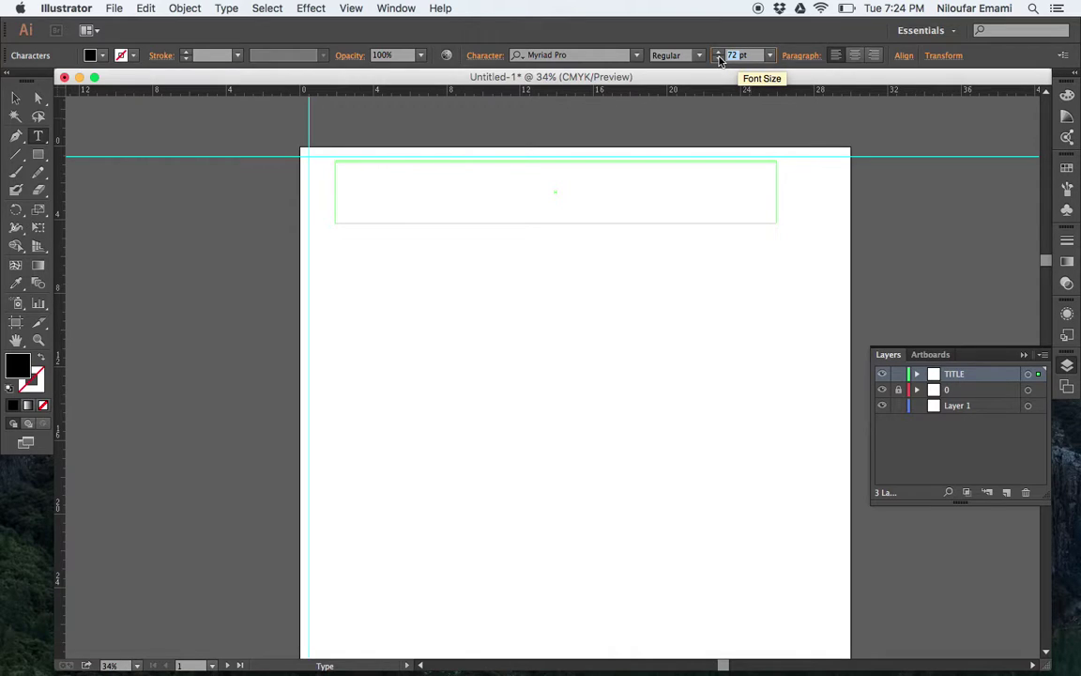
type("100")
key("Return")
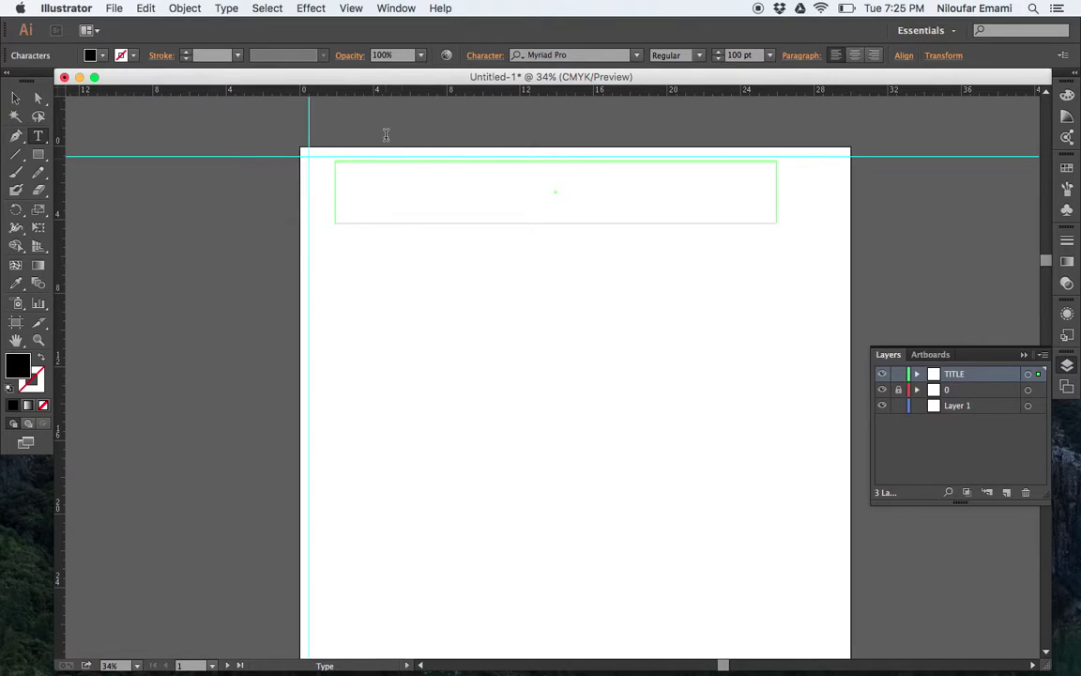
Type HELLO in the text box and set it in Arial.
left_click(346, 186)
type("HELLO")
left_click_drag(410, 171, 296, 167)
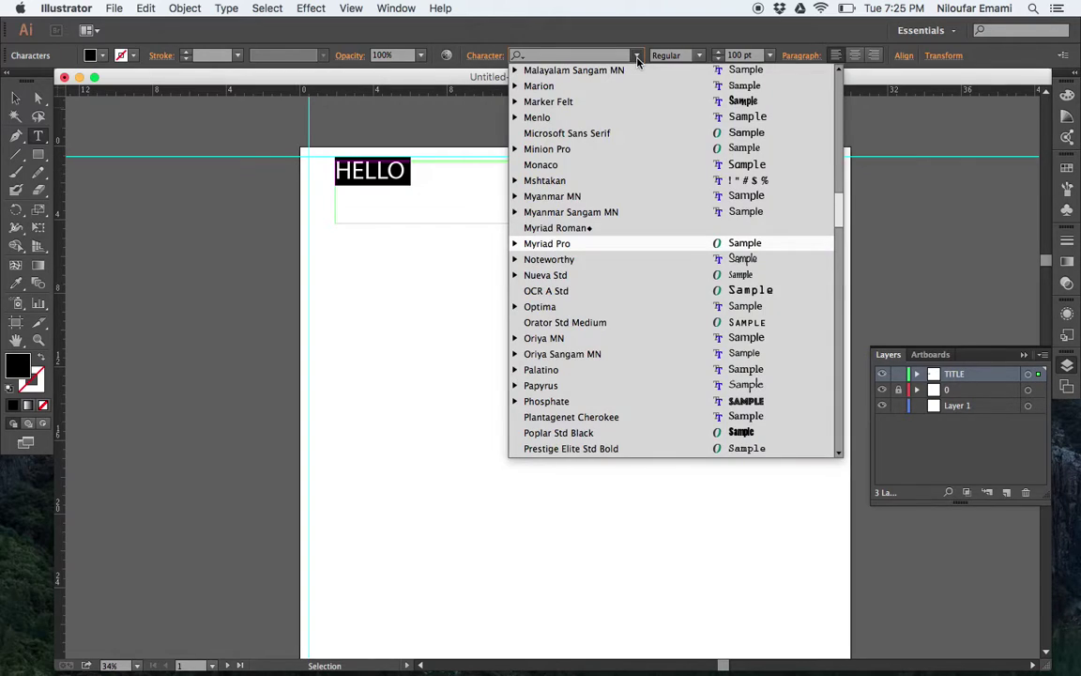
scroll(612, 308, "up", 15)
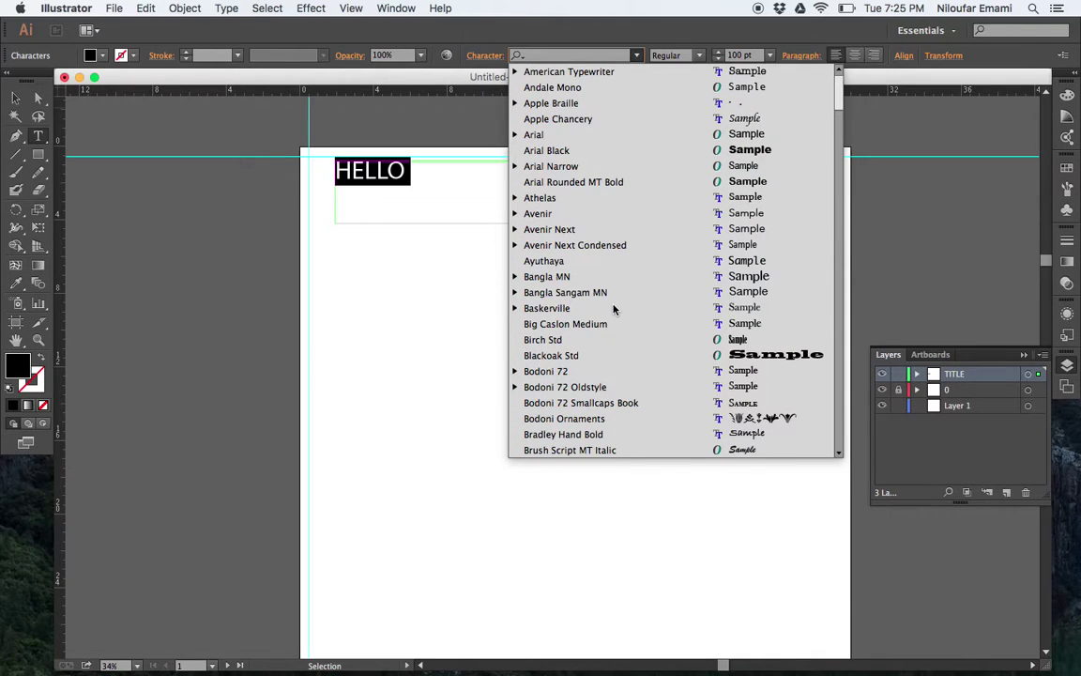
left_click(619, 198)
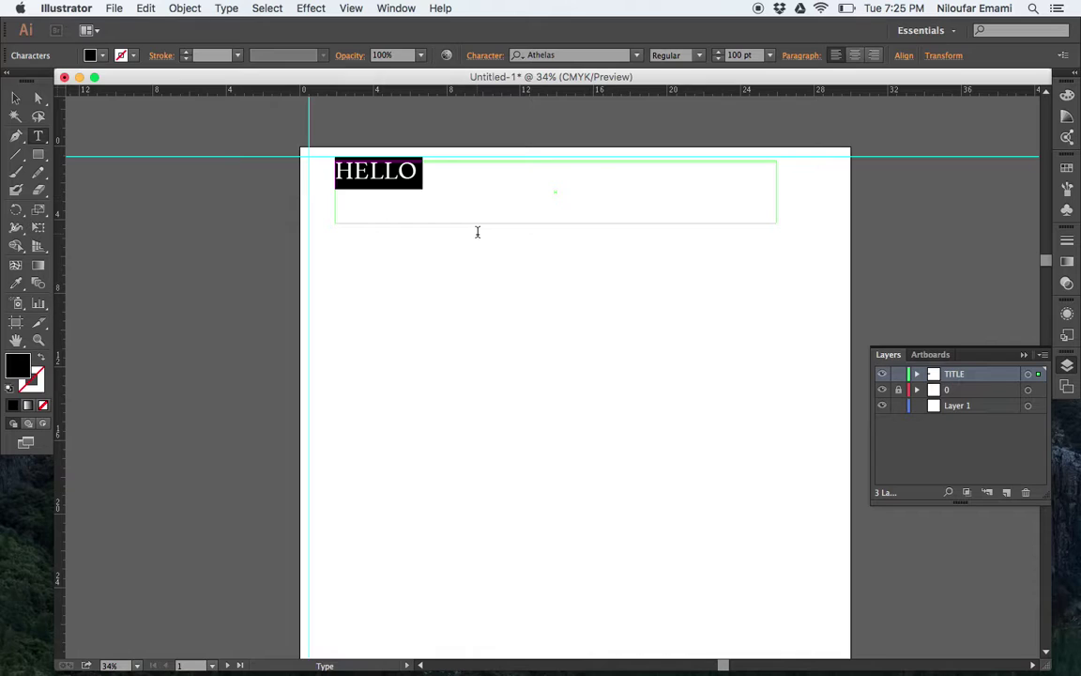
left_click(638, 53)
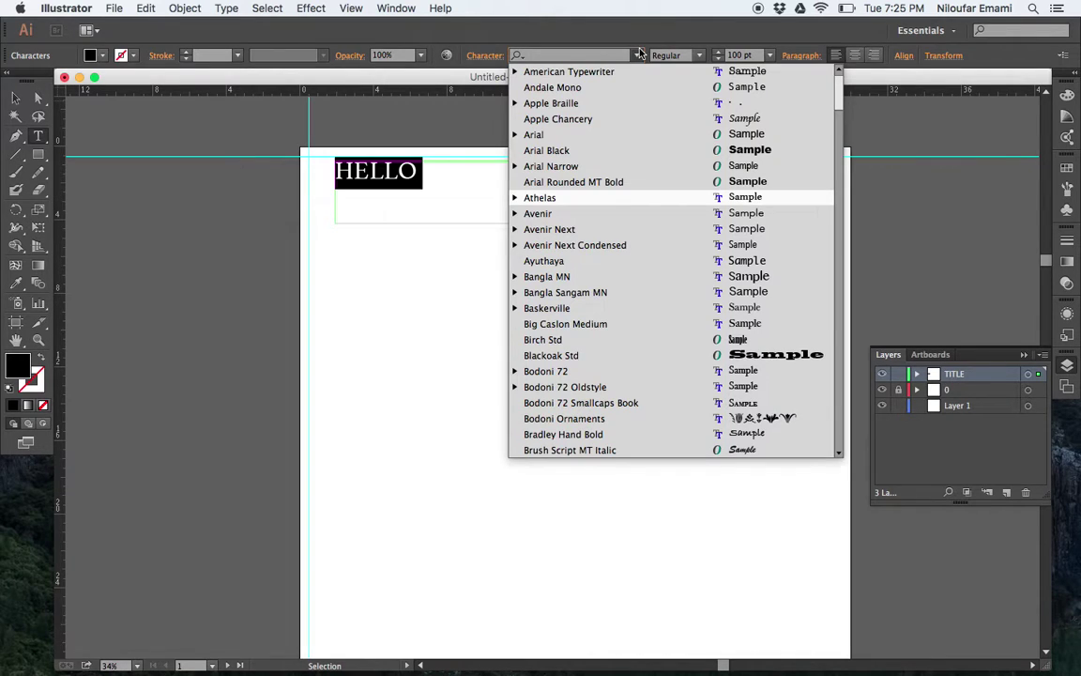
left_click(673, 134)
scroll(551, 285, "down", 3)
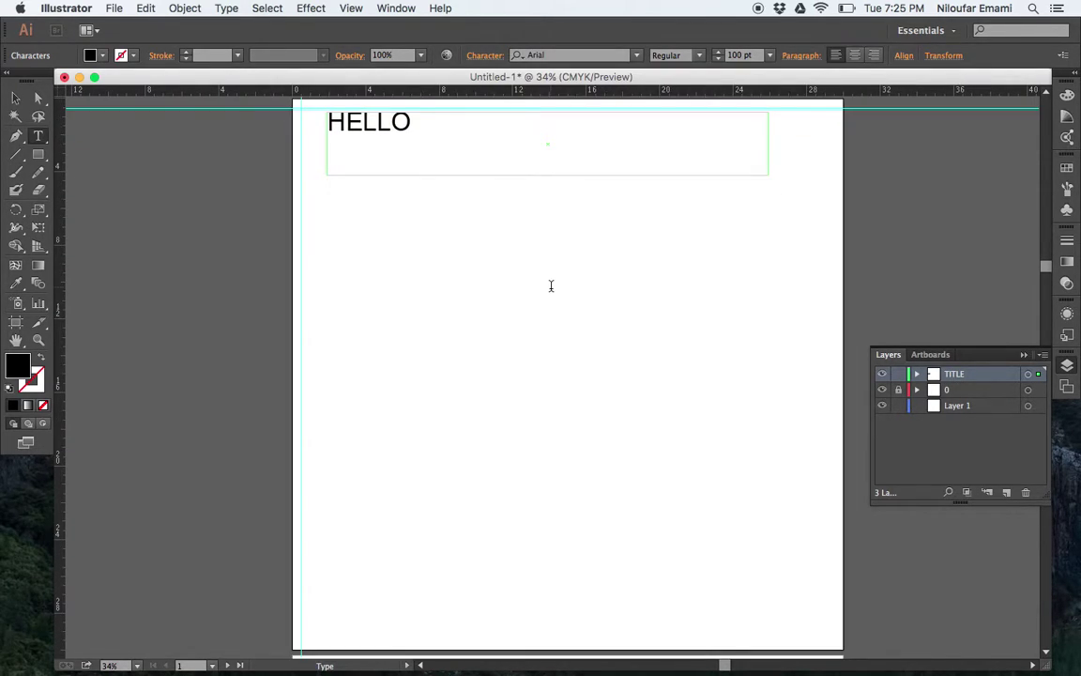
key("Escape")
left_click(424, 239)
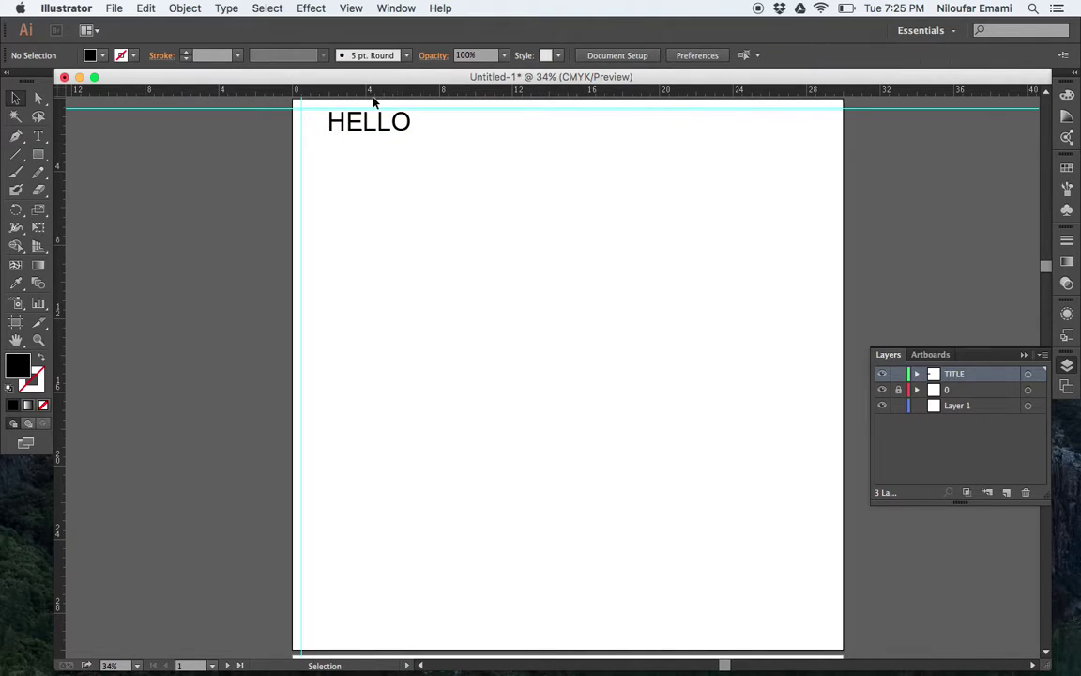
Lock the TITLE layer that holds the HELLO text.
left_click(364, 128)
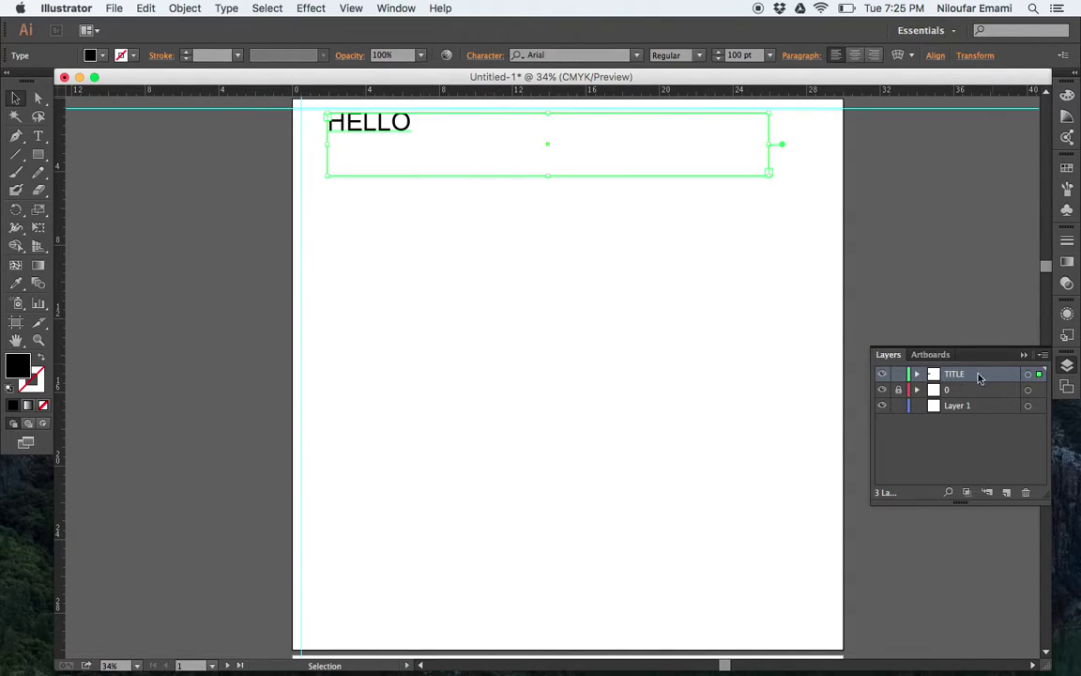
left_click(898, 373)
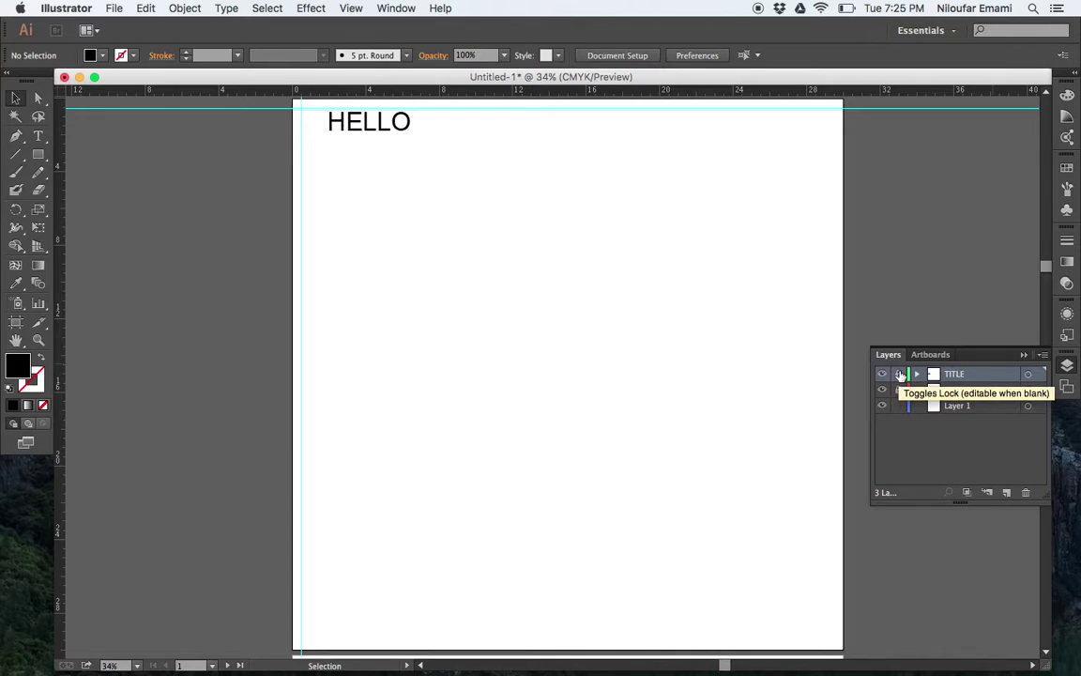
scroll(248, 109, "up", 2)
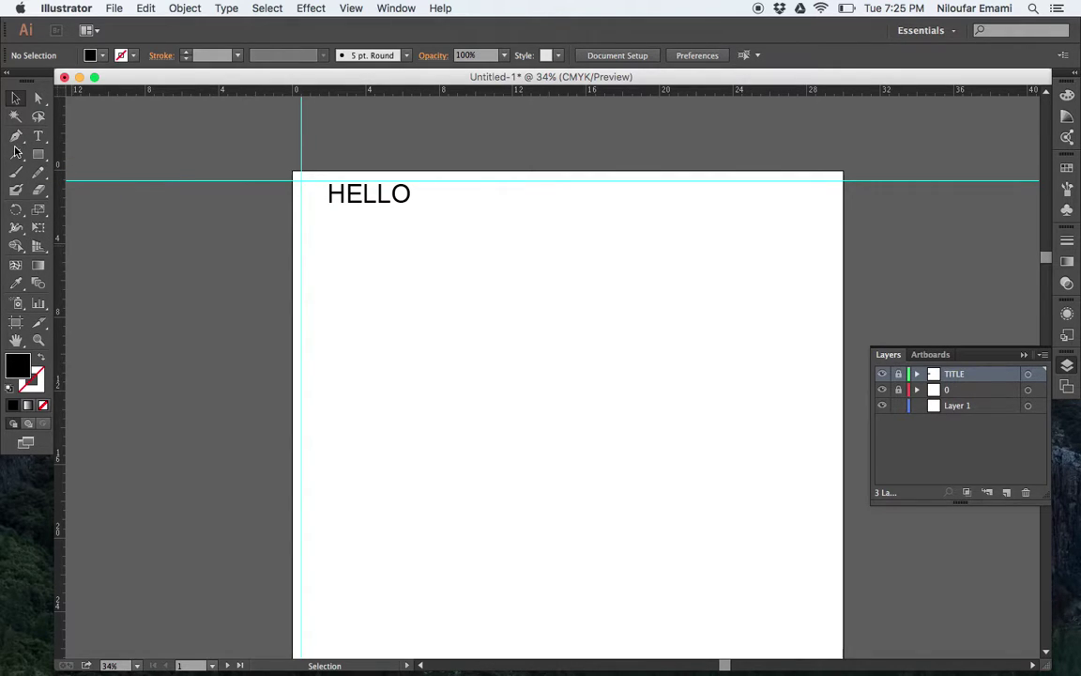
scroll(489, 299, "down", 10)
scroll(489, 298, "up", 12)
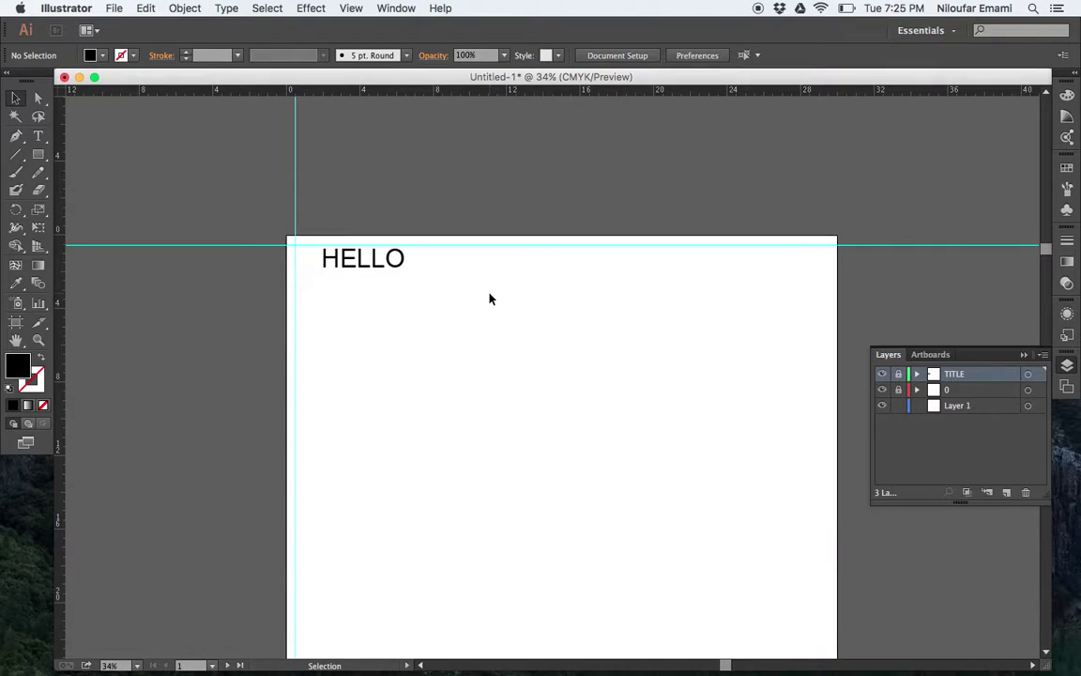
scroll(489, 298, "down", 3)
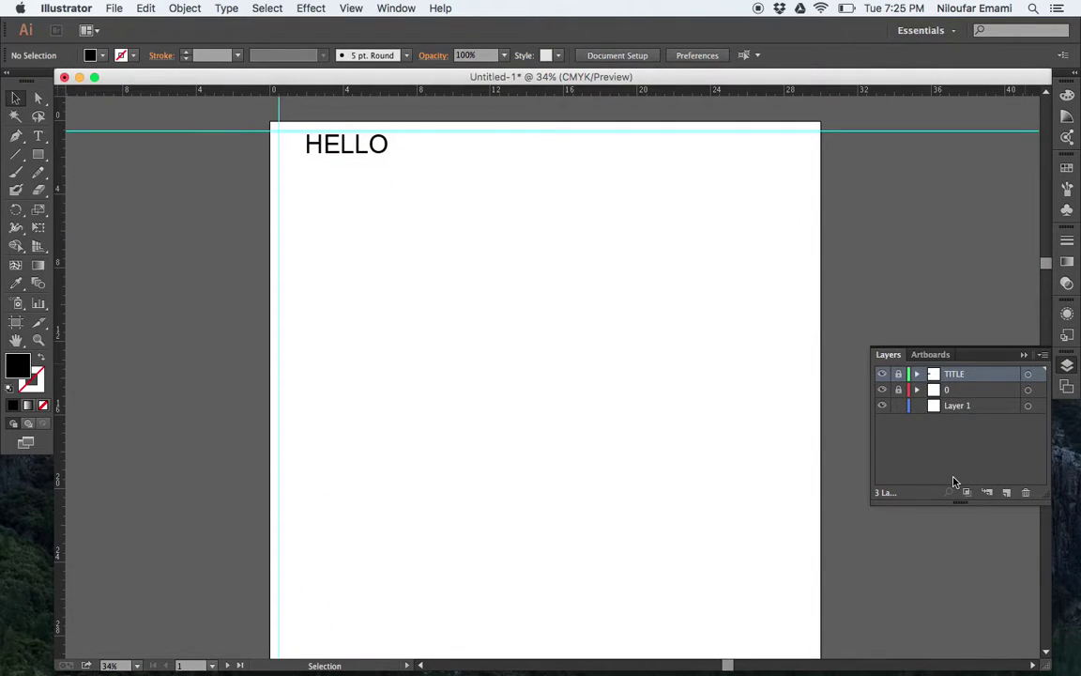